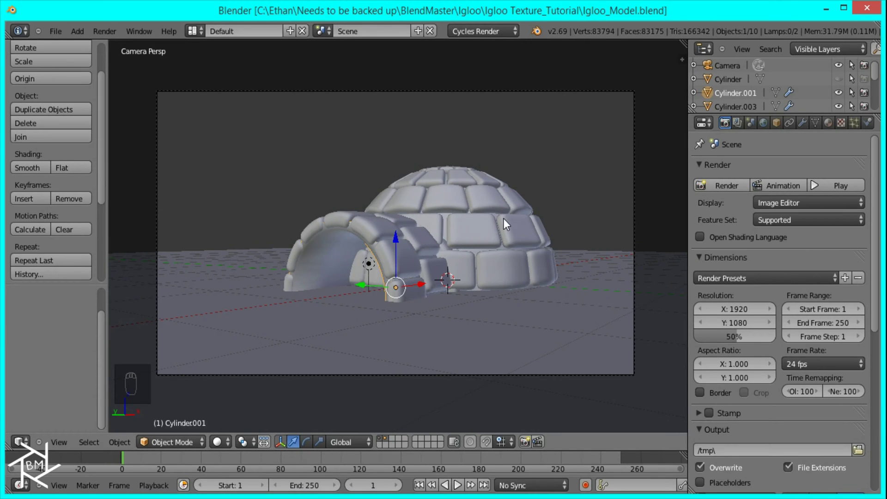
Move the brick dome (Sphere) to layer 3 and display only layer 3
right_click(471, 229)
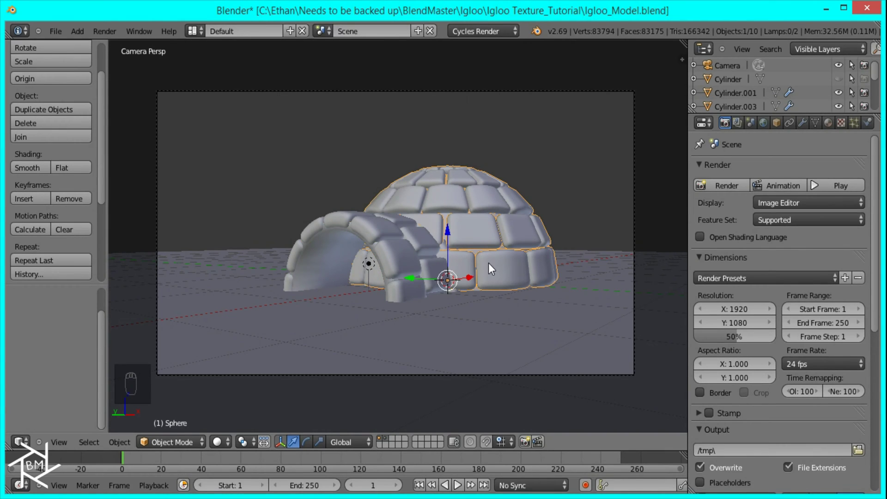
key(g)
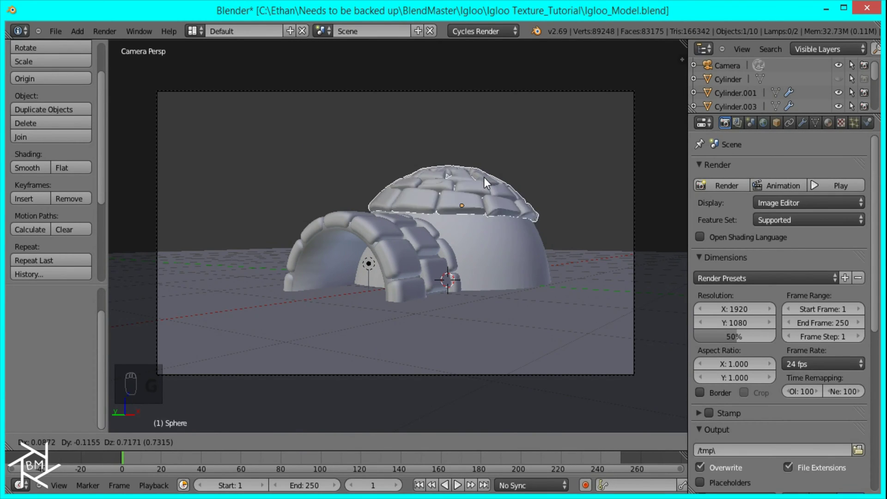
key(Escape)
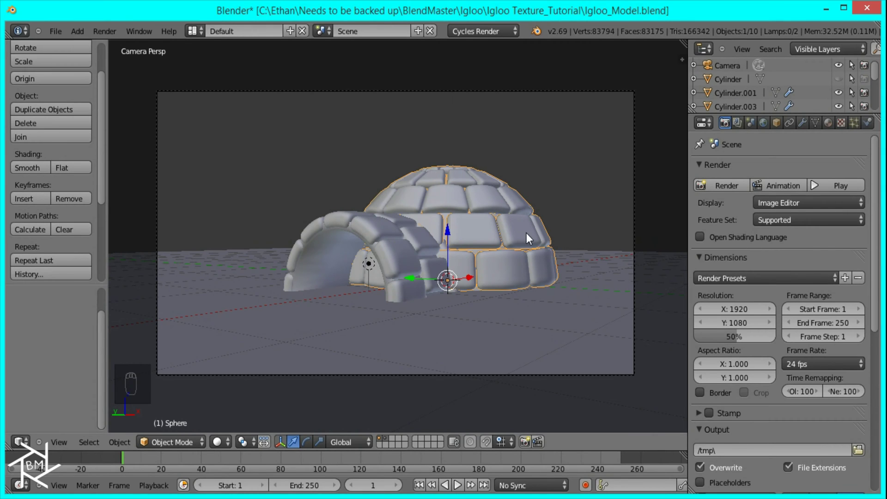
key(m)
click(622, 270)
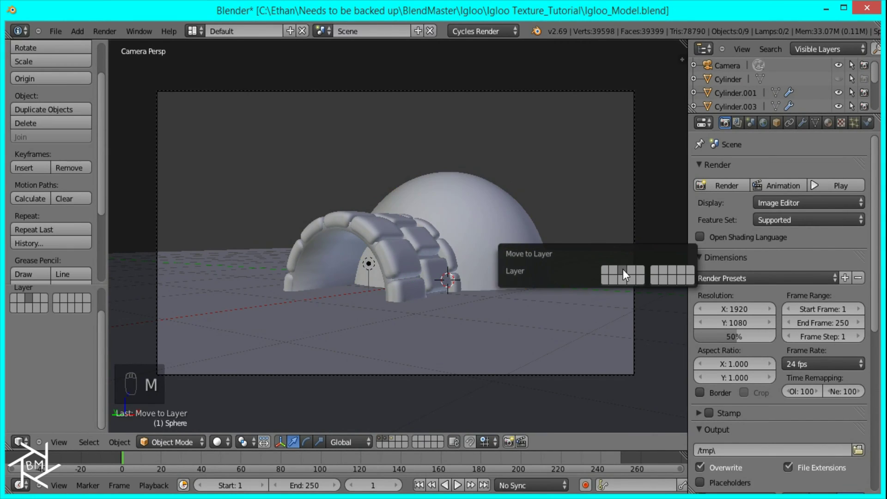
key(3)
key(3)
key(3)
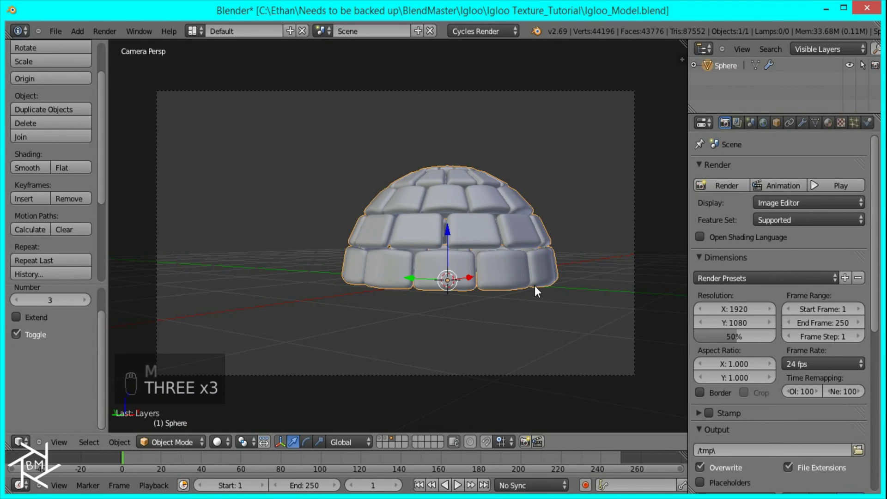
Apply the dome's Subdivision Surface and Shrinkwrap modifiers, then view it from the front
click(802, 123)
click(701, 191)
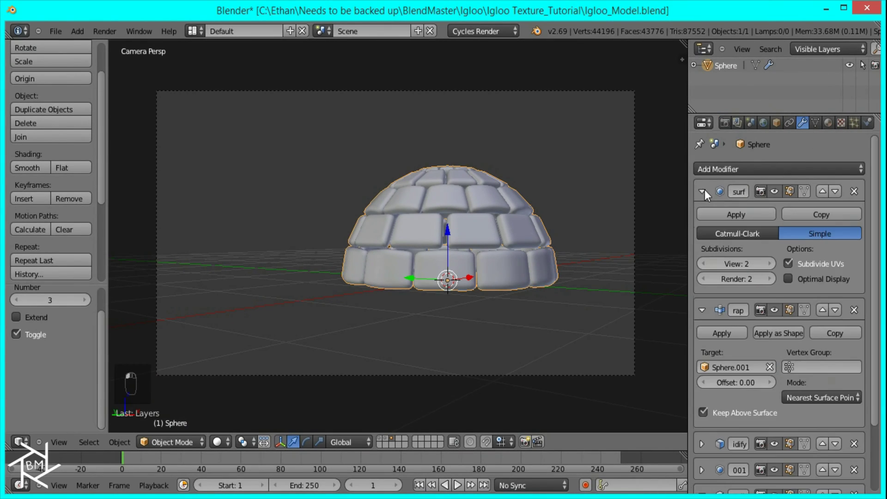
click(742, 215)
click(725, 215)
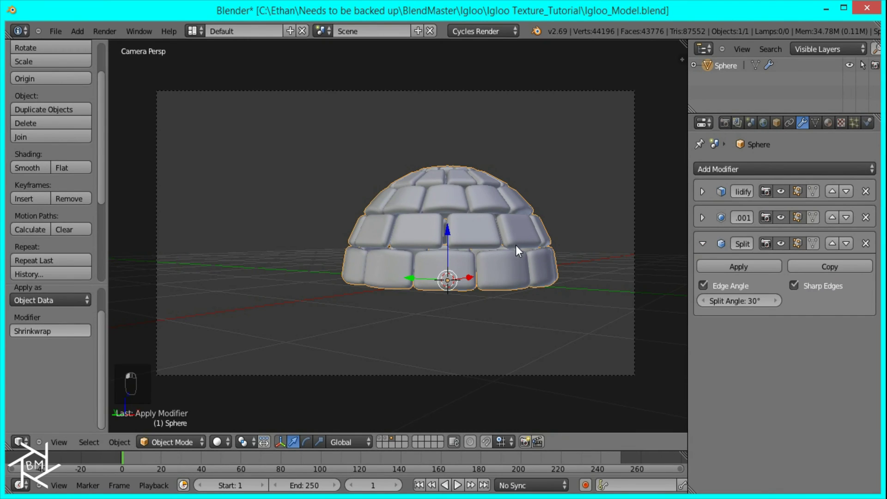
key(g)
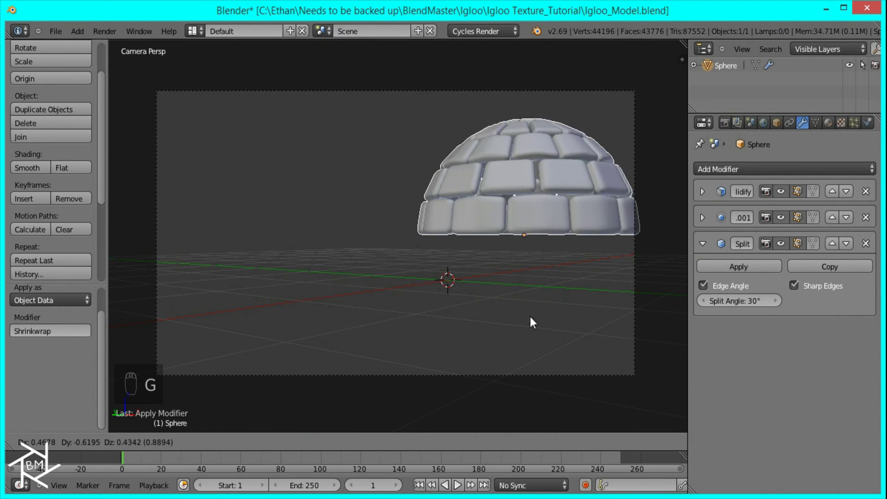
right_click(530, 224)
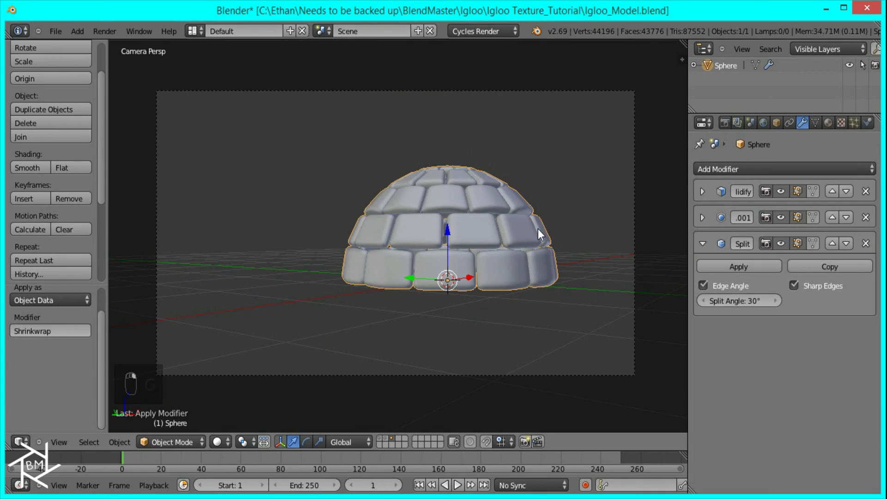
key(KP_1)
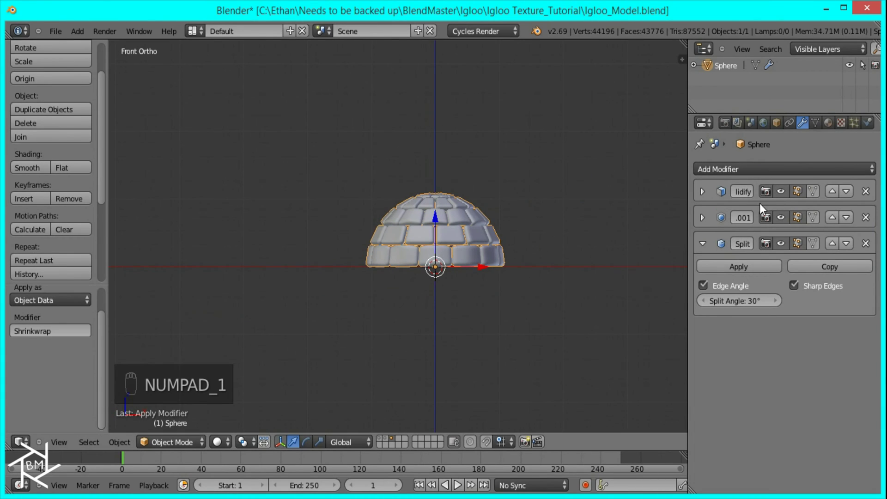
Turn off modifier display and add Basis and Key 1 shape keys, selecting Key 1
click(780, 218)
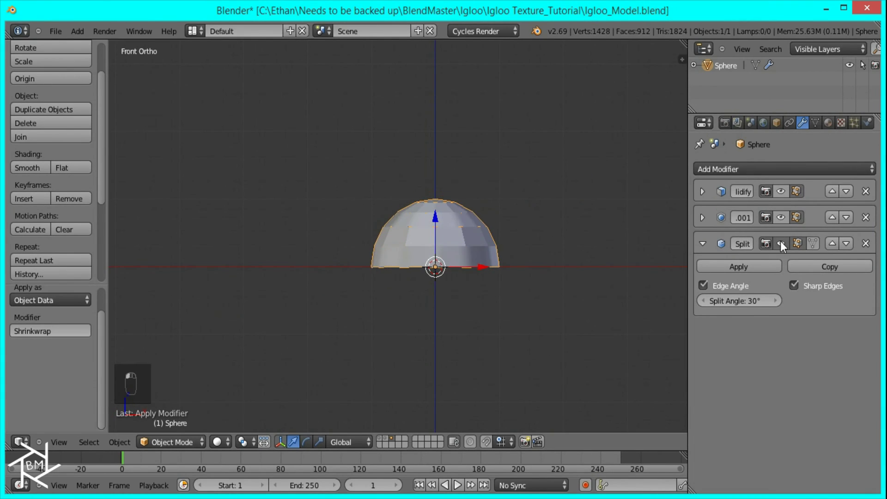
scroll(500, 239, up, 4)
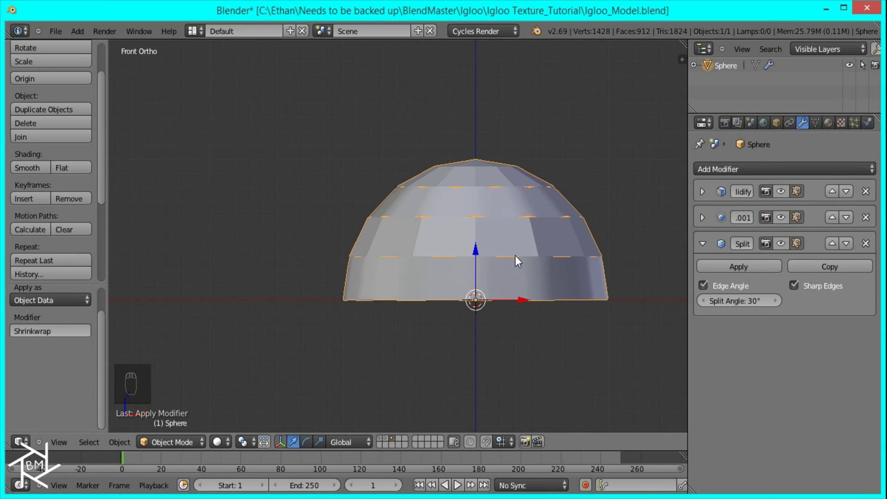
click(815, 123)
scroll(835, 421, down, 3)
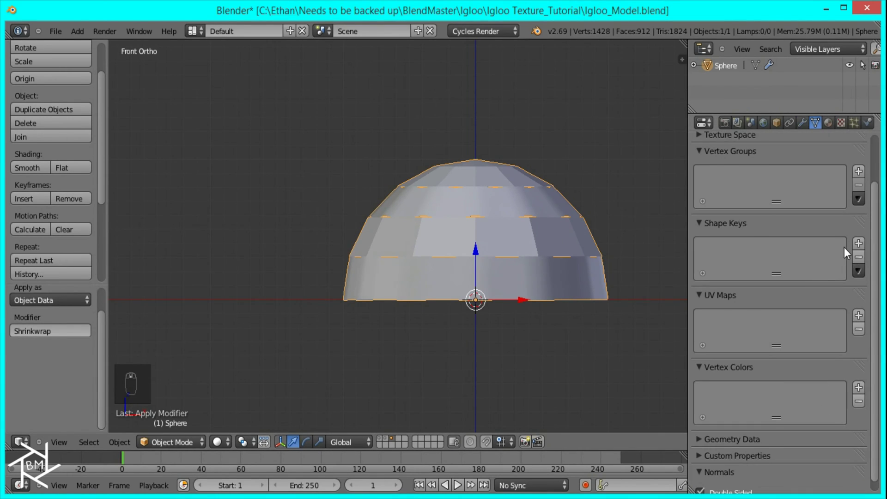
click(859, 245)
click(859, 245)
click(713, 249)
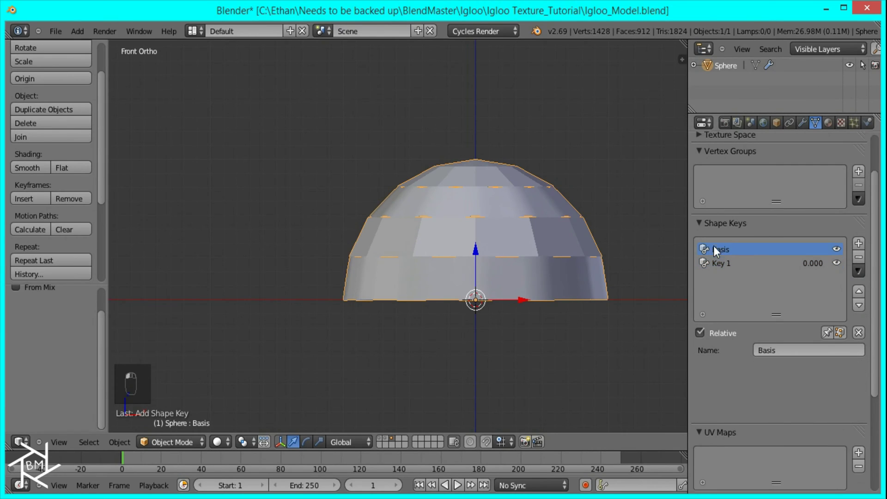
click(718, 264)
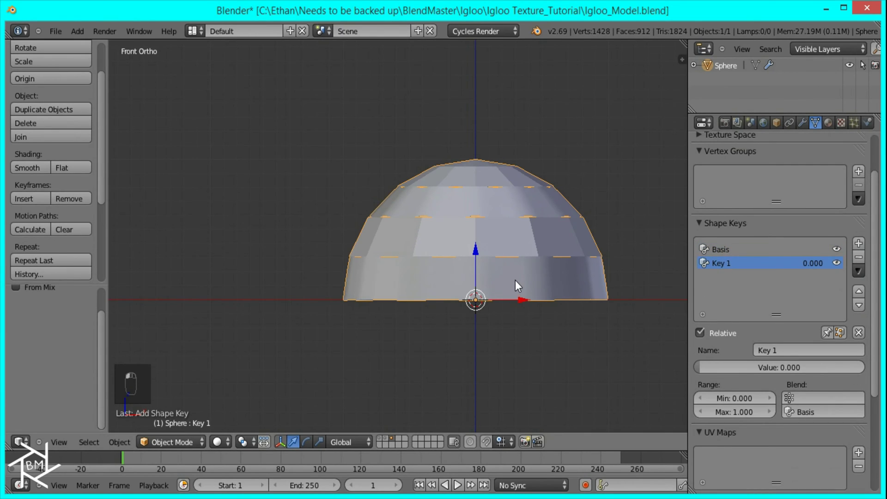
In wireframe vertex Edit Mode, box-select the dome's base ring and enable proportional editing
key(Tab)
shift+middle_drag(545, 284, 487, 268)
key(z)
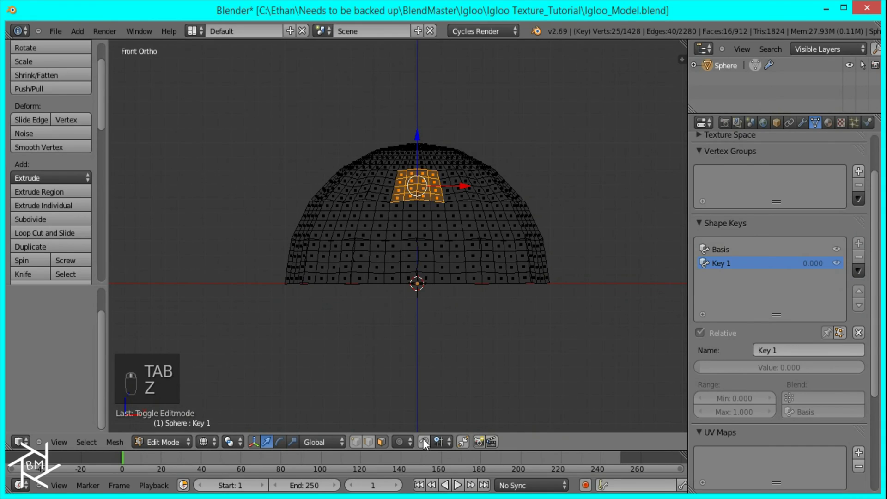
click(355, 441)
key(a)
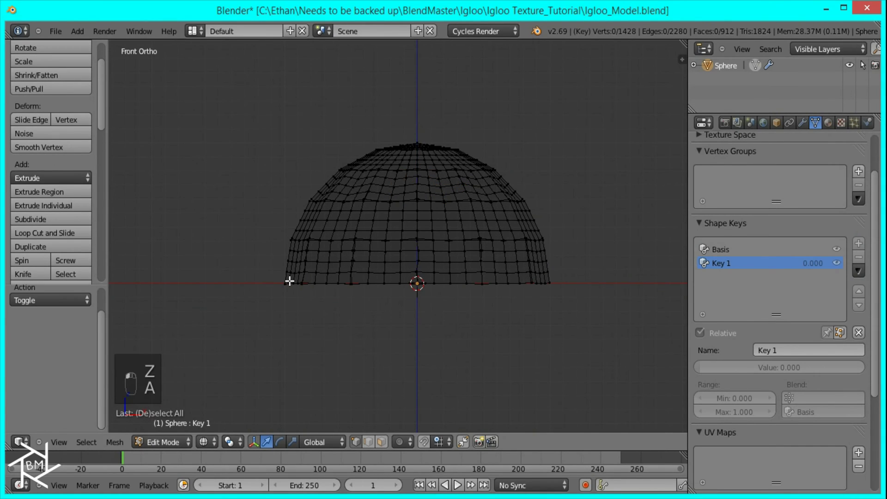
key(b)
drag(230, 278, 638, 323)
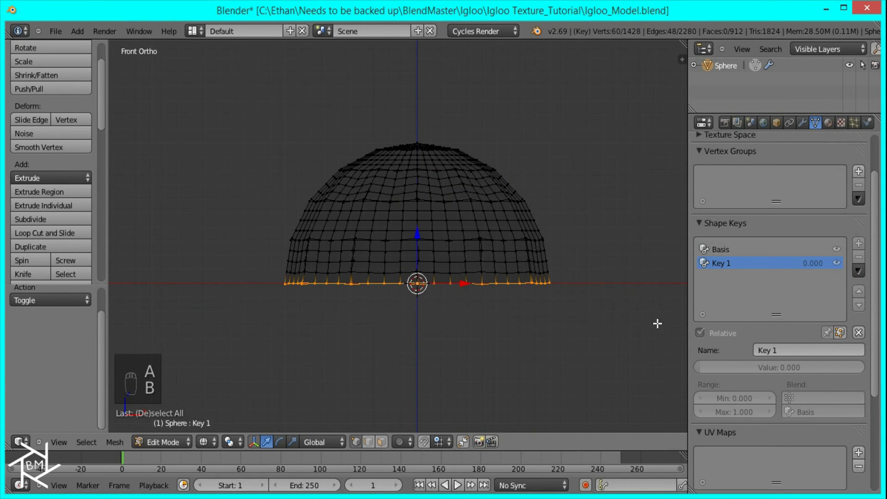
key(o)
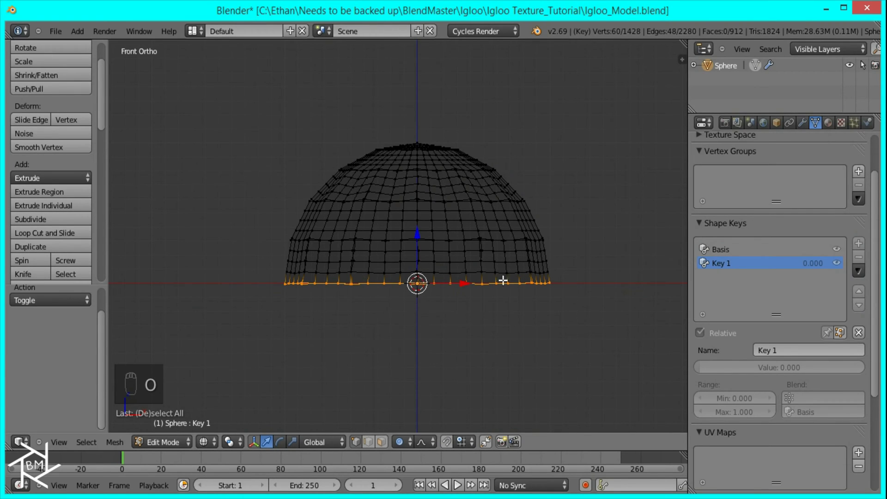
Proportionally scale the base ring, adjusting the falloff radius with the scroll wheel
key(s)
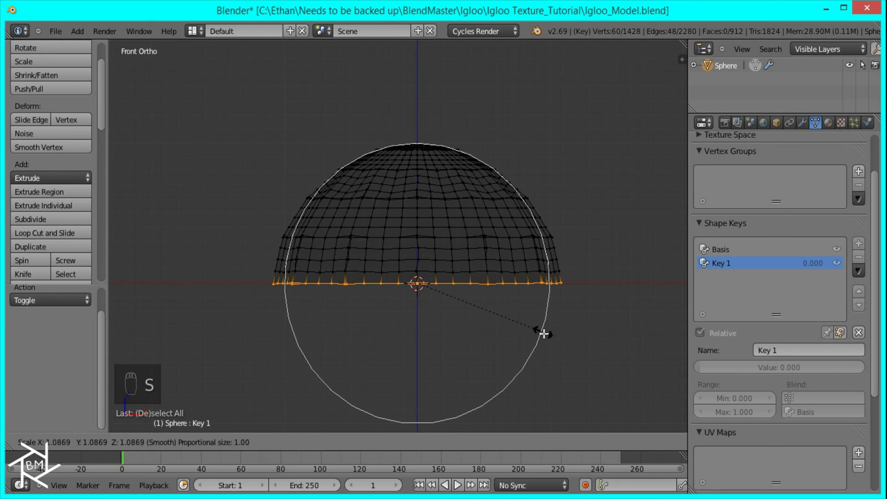
scroll(553, 352, down, 1)
scroll(555, 355, down, 1)
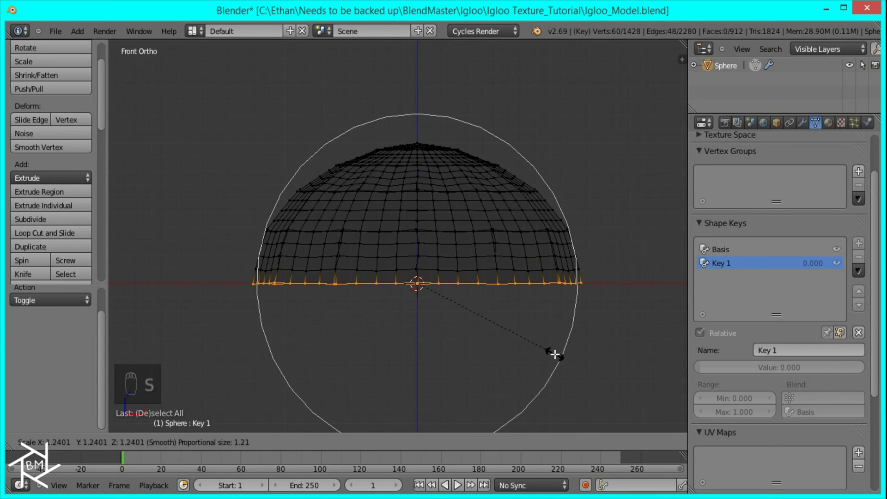
click(553, 352)
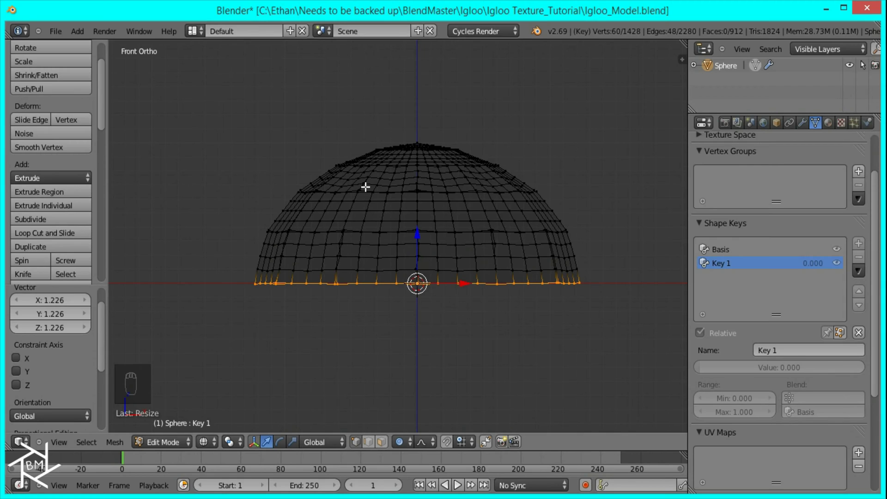
key(s)
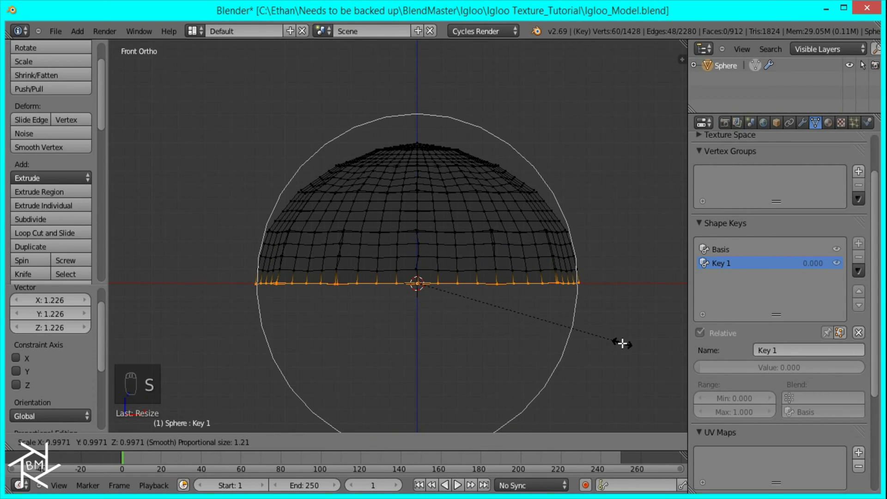
scroll(624, 344, up, 4)
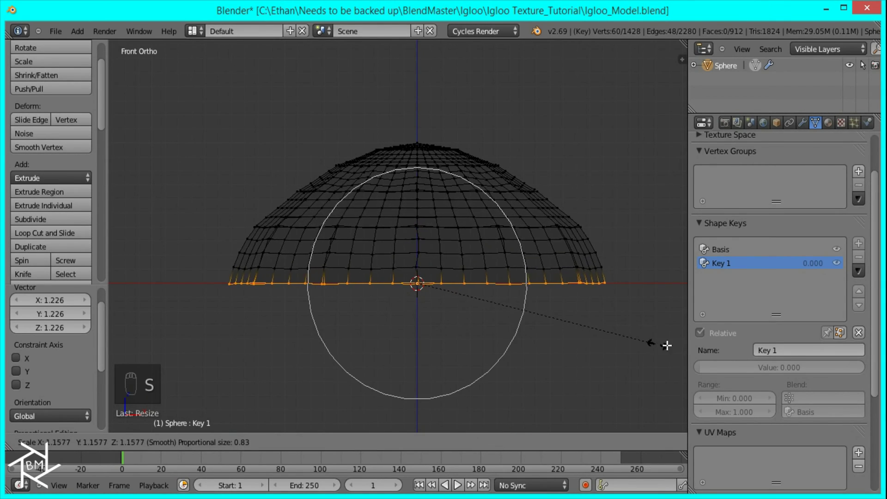
scroll(674, 342, up, 4)
scroll(672, 340, down, 5)
scroll(672, 340, up, 4)
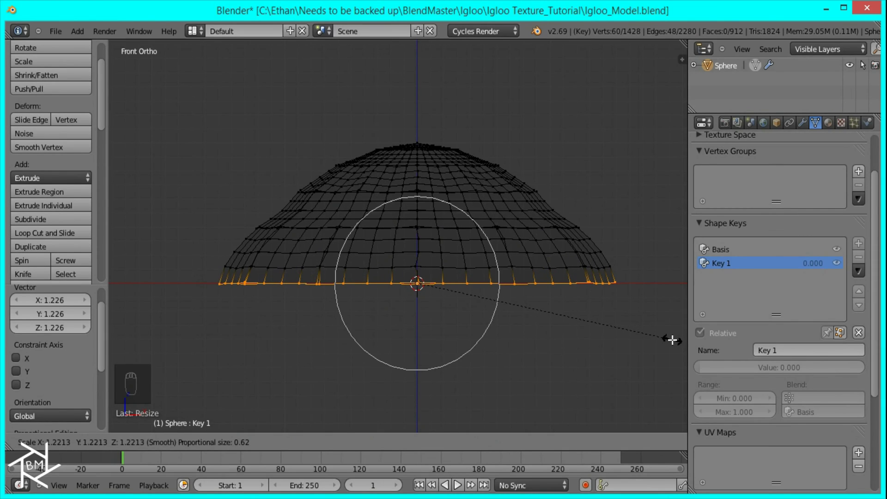
key(s)
scroll(674, 346, up, 8)
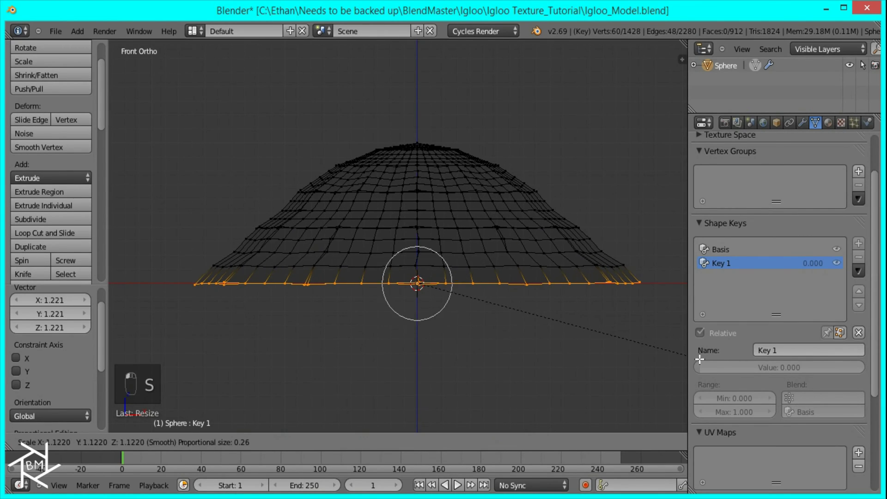
scroll(697, 355, down, 3)
click(700, 359)
Rescale the base ring proportionally to 1.106, then 0.784, finally 0.864, and view from the top
key(s)
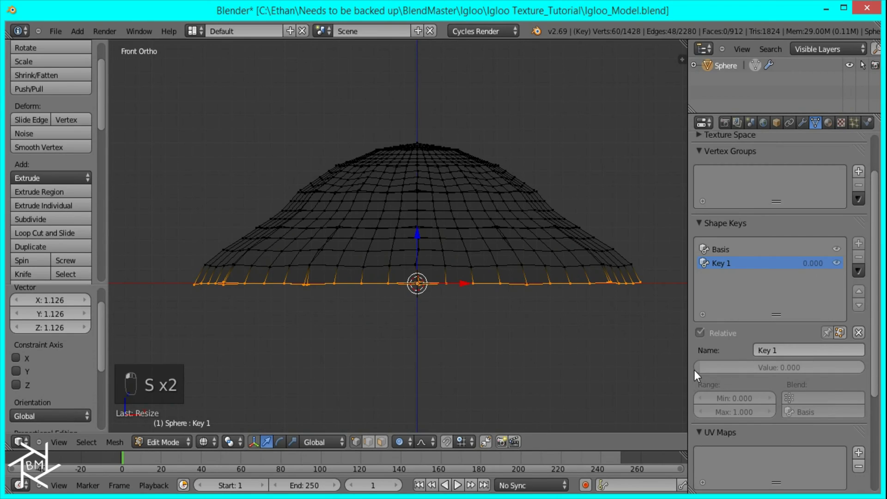
scroll(702, 367, up, 3)
key(s)
scroll(570, 356, up, 6)
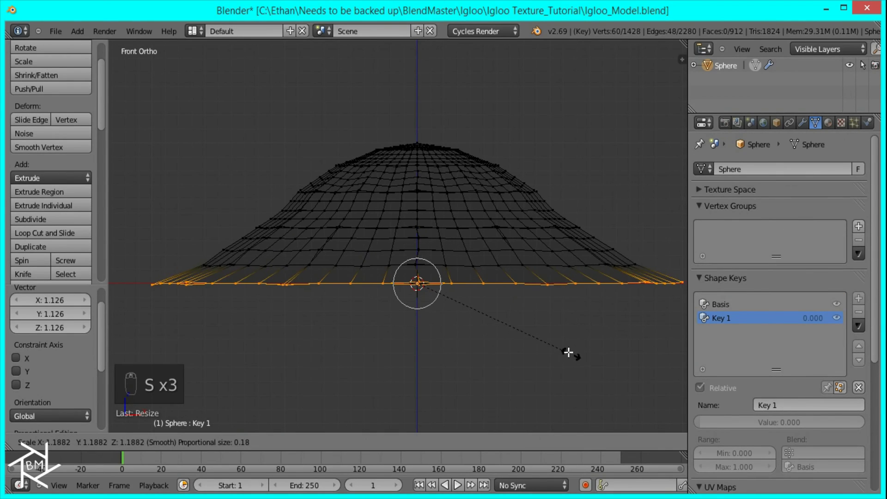
click(560, 349)
key(s)
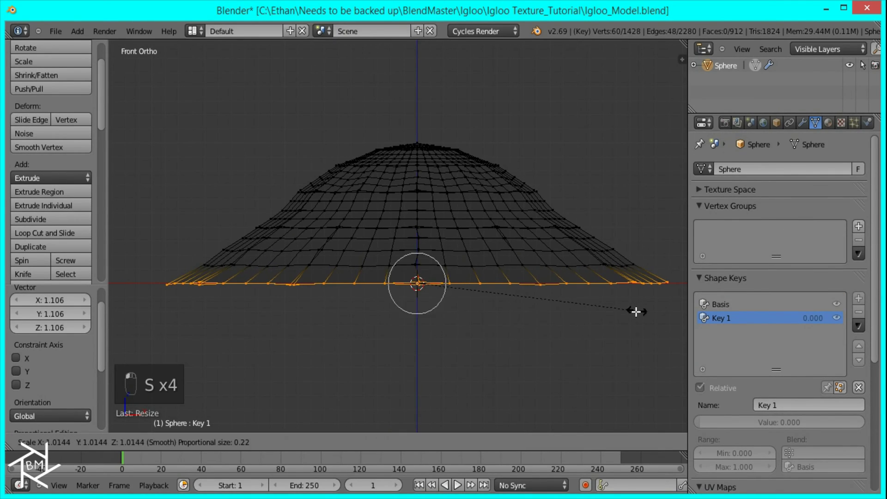
scroll(623, 319, down, 6)
scroll(616, 323, down, 16)
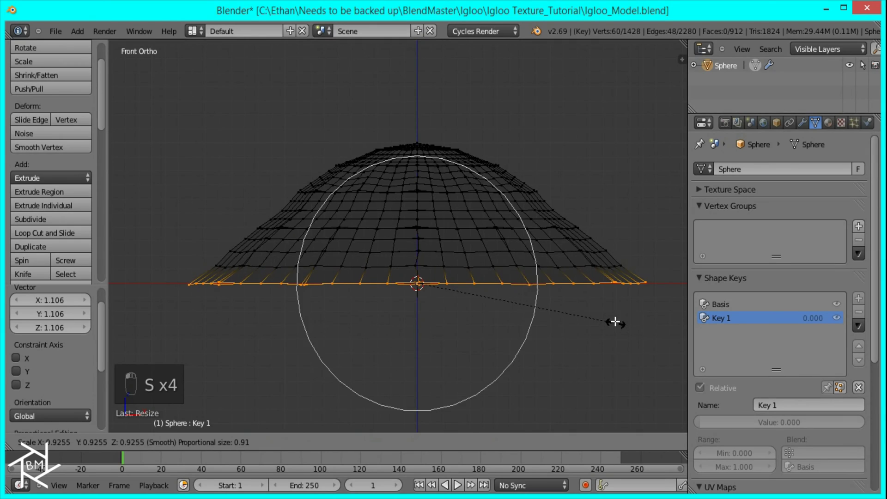
click(585, 303)
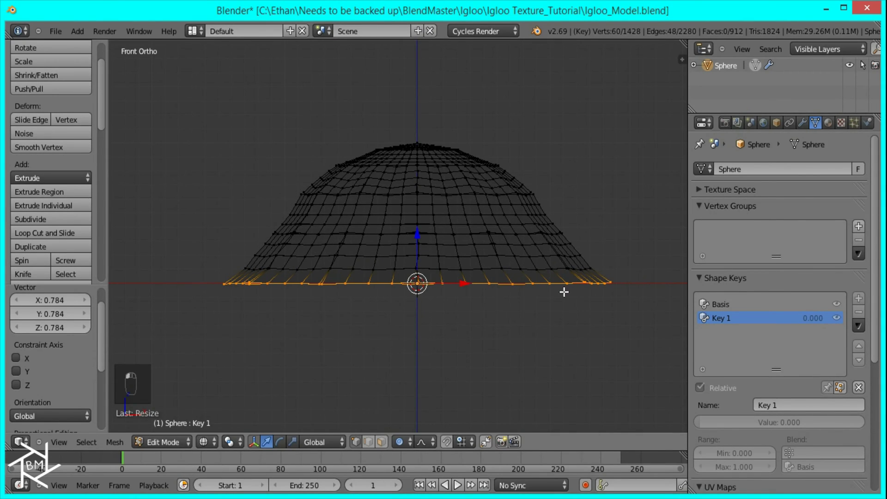
key(s)
scroll(499, 249, up, 2)
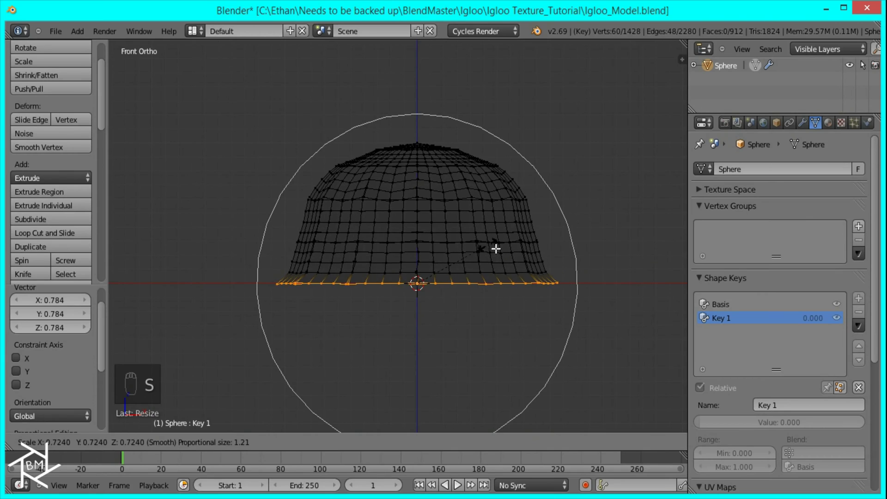
scroll(517, 258, down, 4)
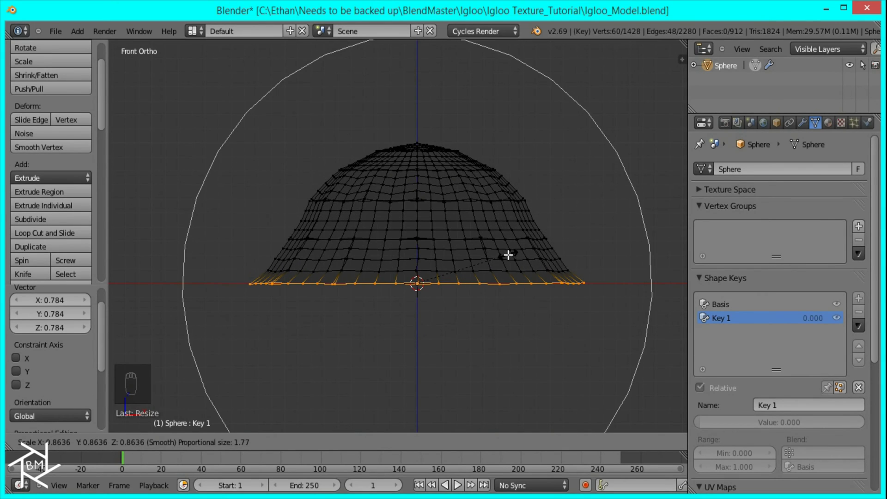
click(508, 254)
key(KP_7)
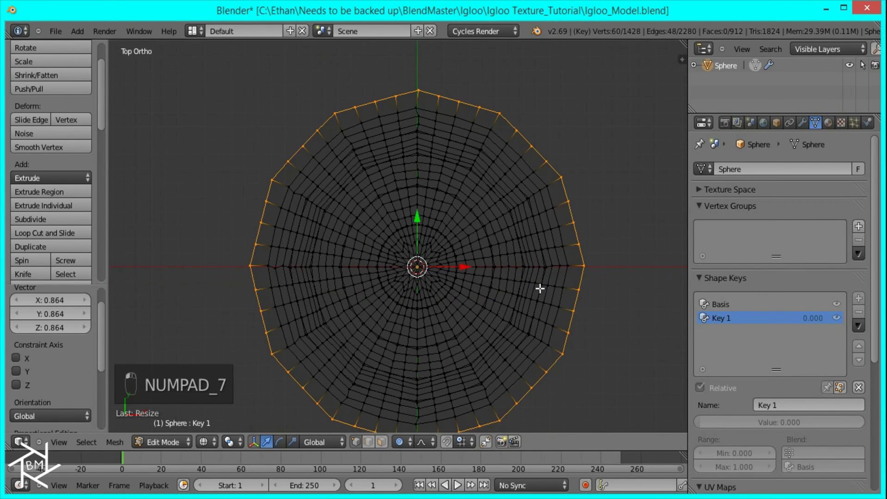
Deselect all, split the 3D view, and make the left half a UV/Image Editor without Render Result
scroll(473, 255, down, 4)
scroll(473, 255, down, 1)
key(a)
key(a)
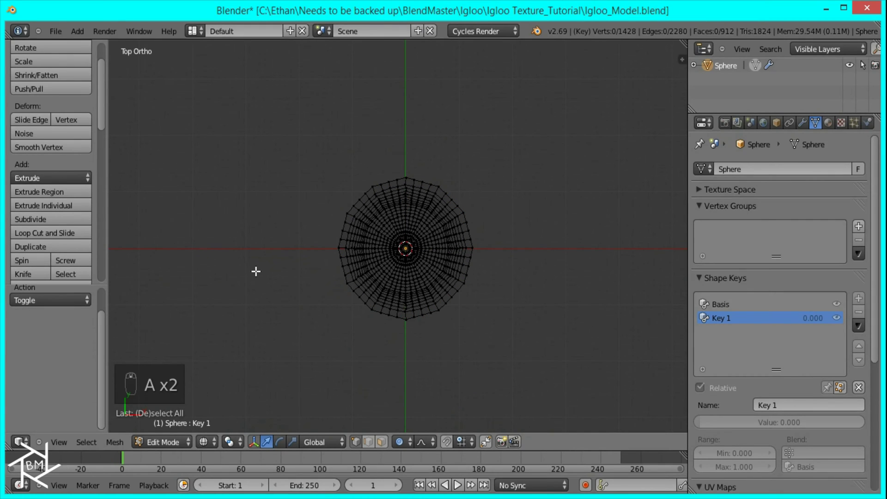
drag(5, 442, 277, 442)
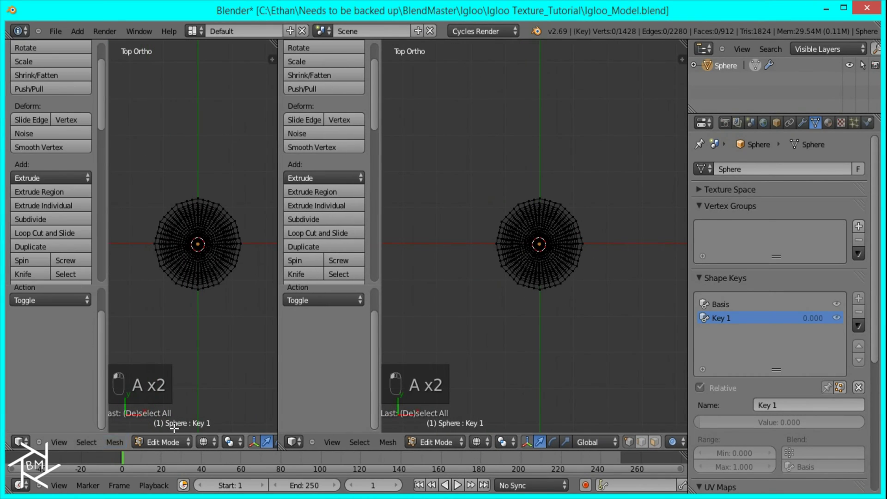
click(27, 443)
click(54, 340)
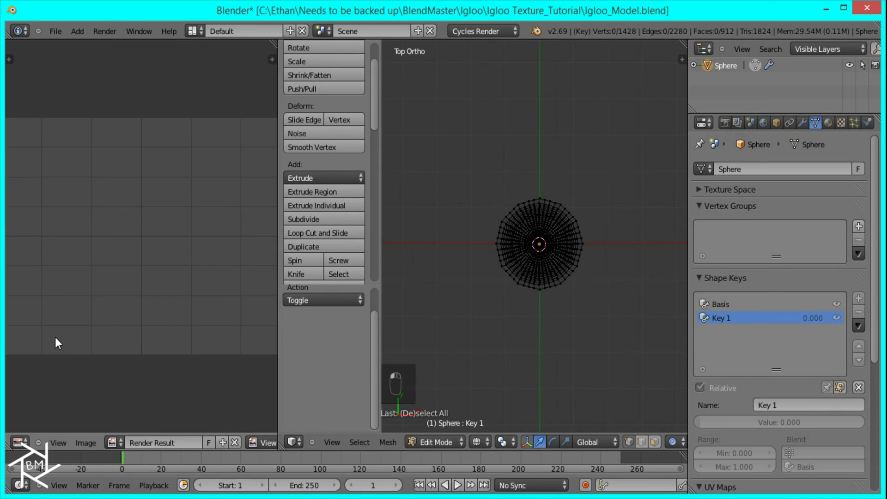
click(234, 442)
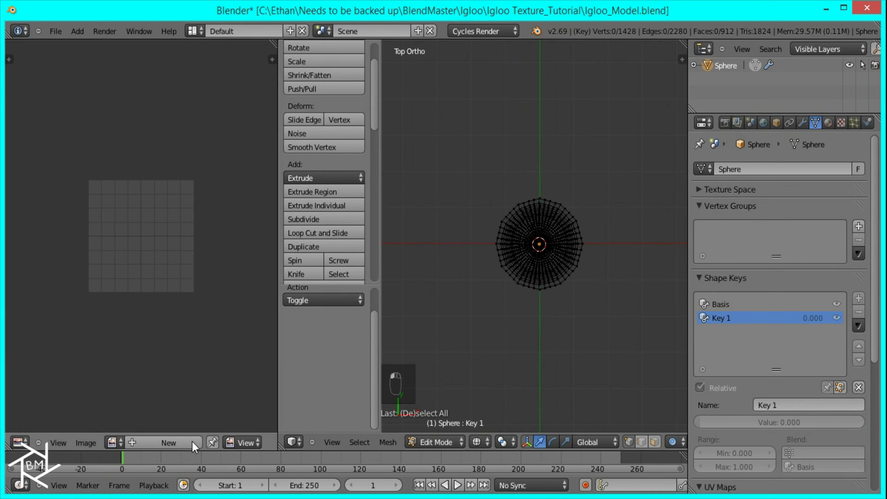
Create a new white 2048×2048 image named UV_Texture
click(86, 442)
click(118, 426)
click(163, 355)
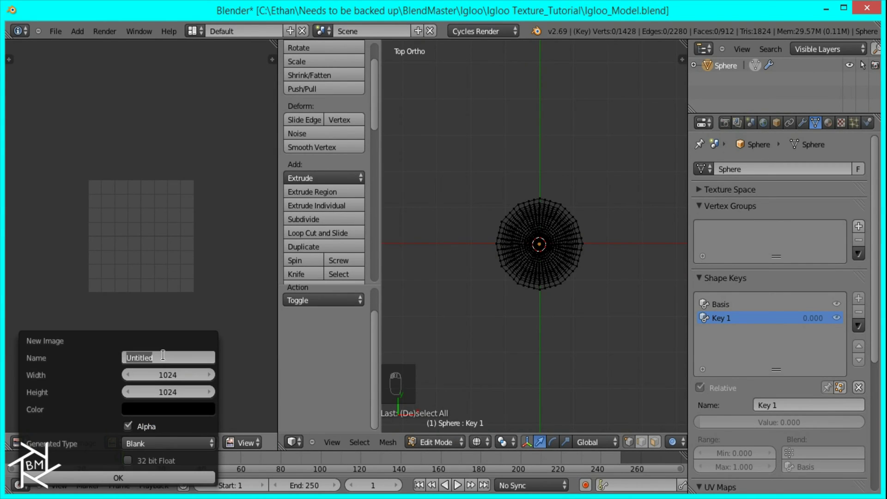
text(UV_Texture)
key(Return)
click(179, 375)
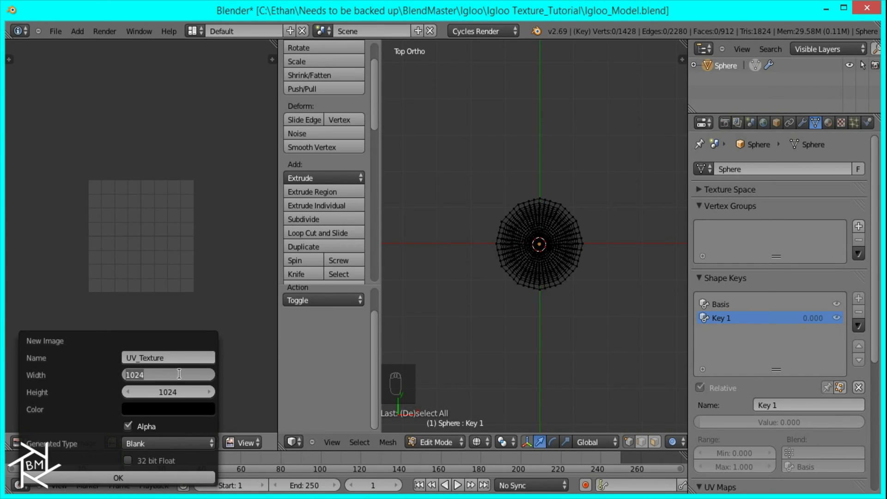
text(2048)
key(Tab)
text(2)
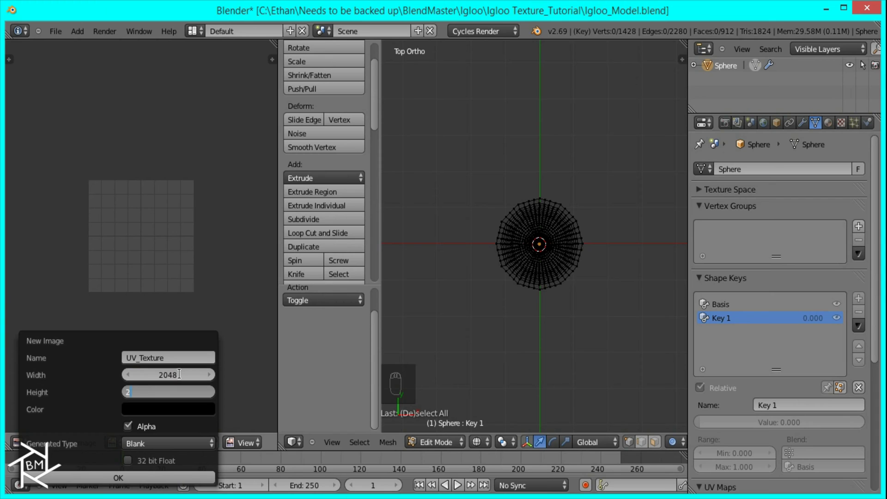
text(048)
key(Return)
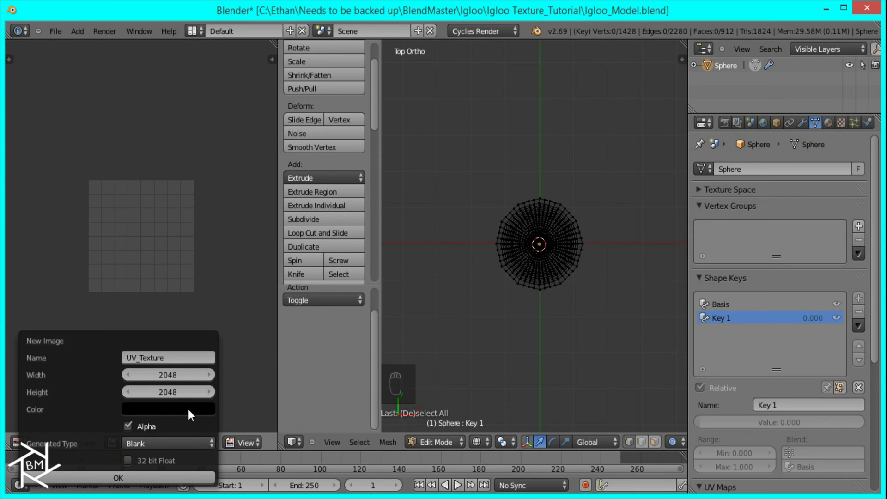
click(193, 410)
click(234, 218)
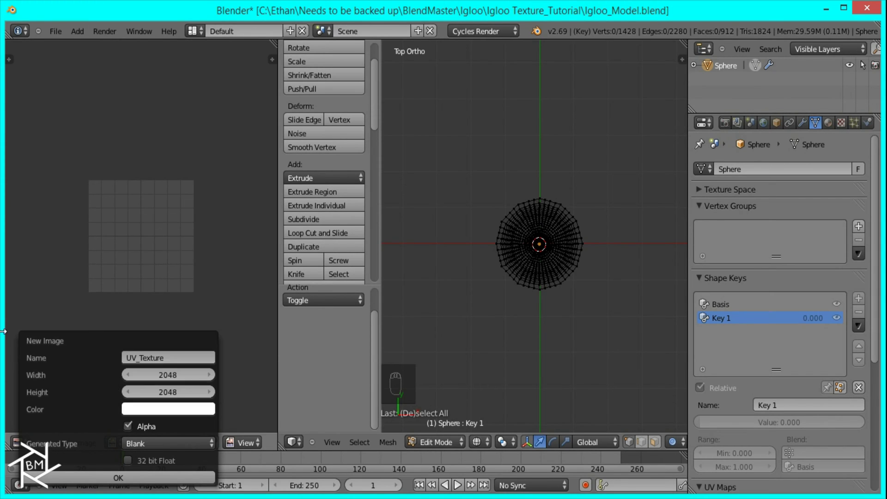
click(170, 477)
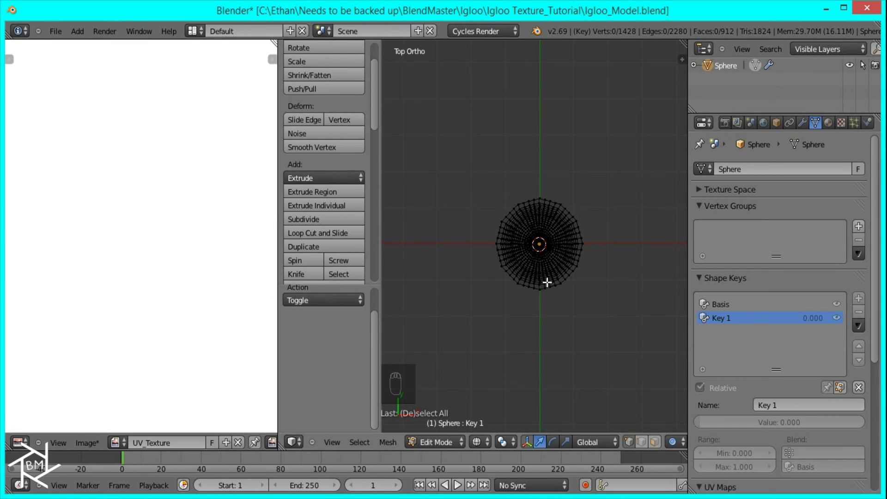
Select the whole dome mesh and unwrap it from the top view with Project From View (Bounds)
scroll(572, 265, up, 2)
key(a)
middle_drag(575, 327, 568, 277)
key(KP_7)
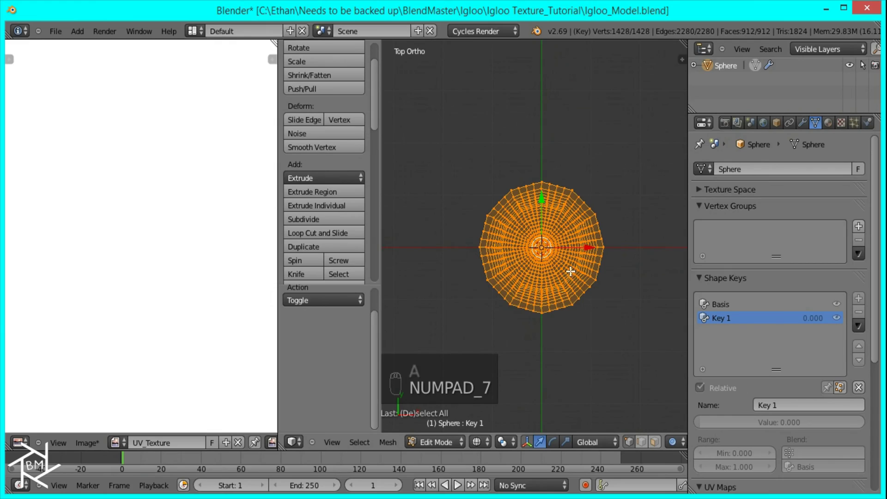
key(u)
click(574, 390)
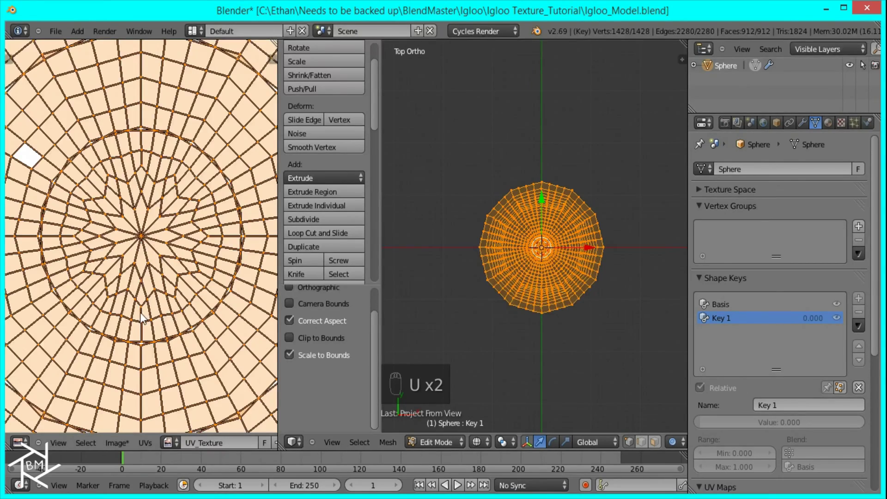
scroll(153, 326, down, 5)
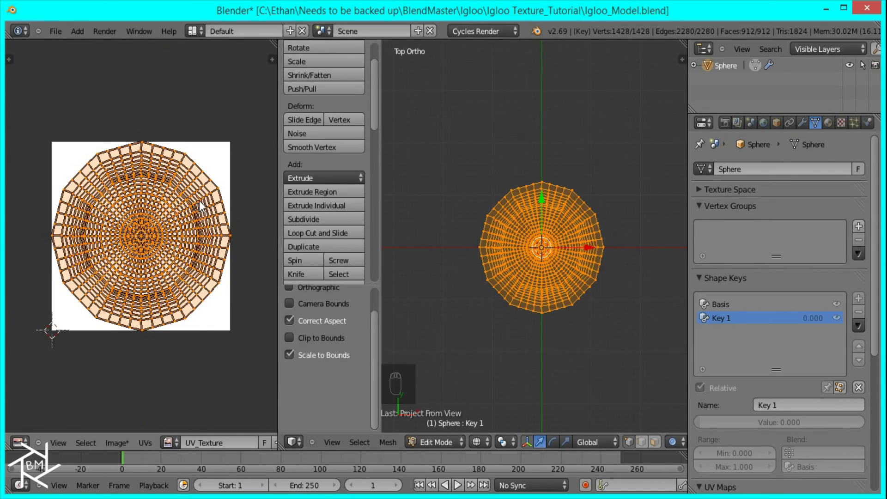
Use UVs > Export UV Layout to save over UV_Layout.png in Igloo Texture_Tutorial
click(144, 442)
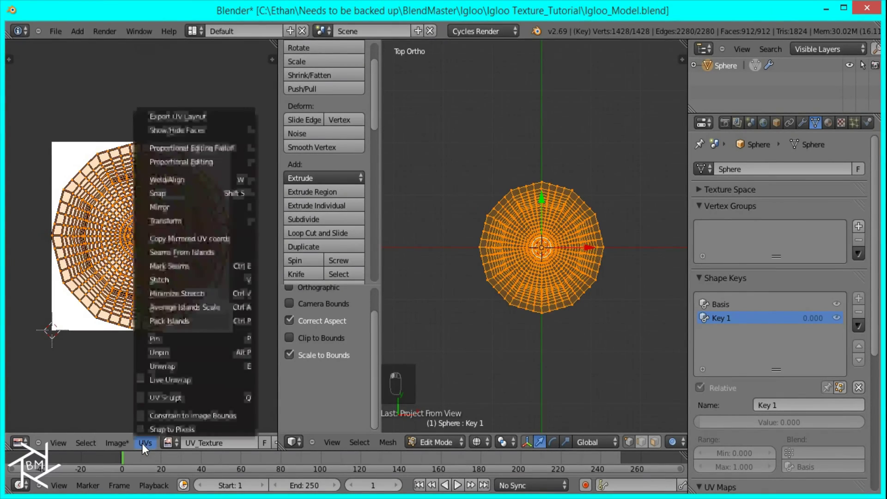
click(183, 116)
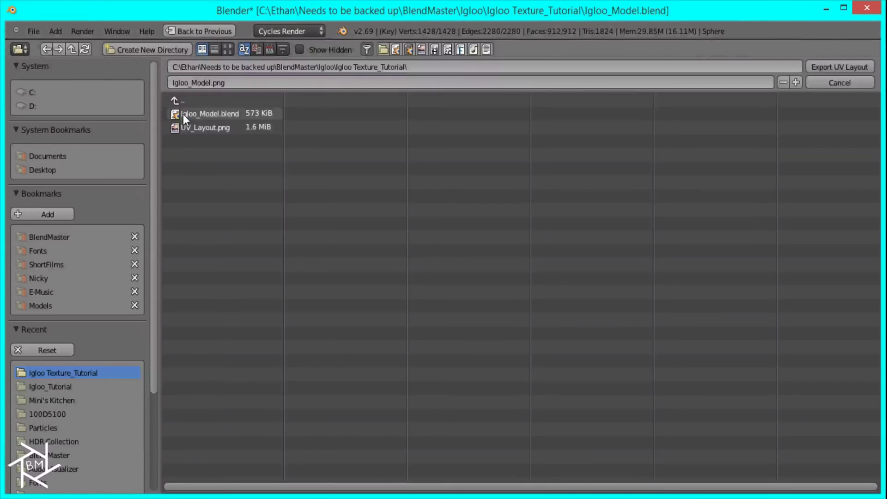
click(214, 129)
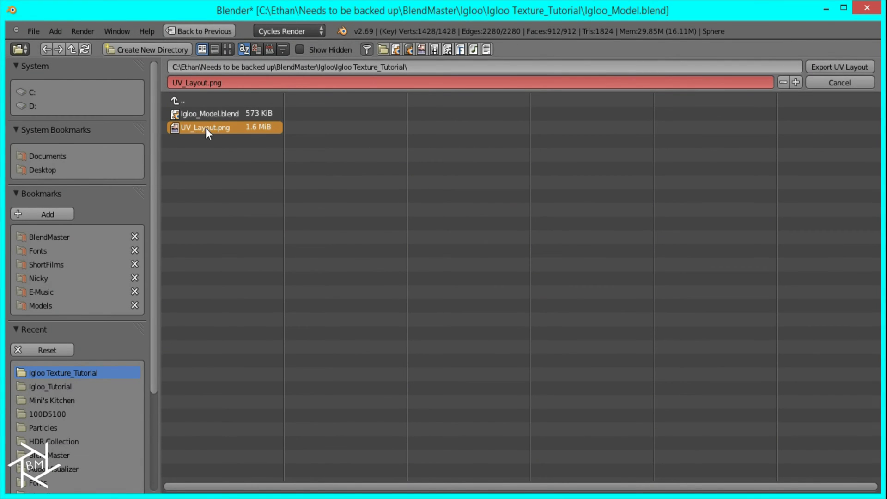
double_click(206, 129)
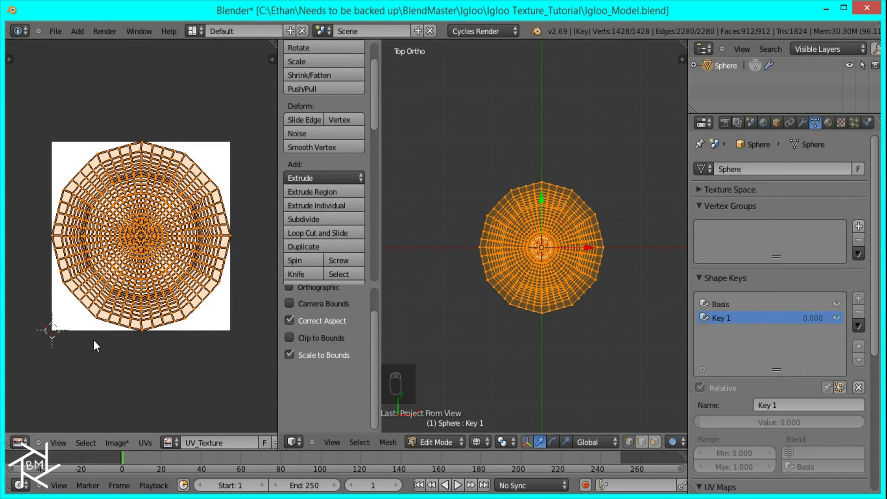
Switch the left panel to the Node Editor and create a new material for the igloo
click(18, 442)
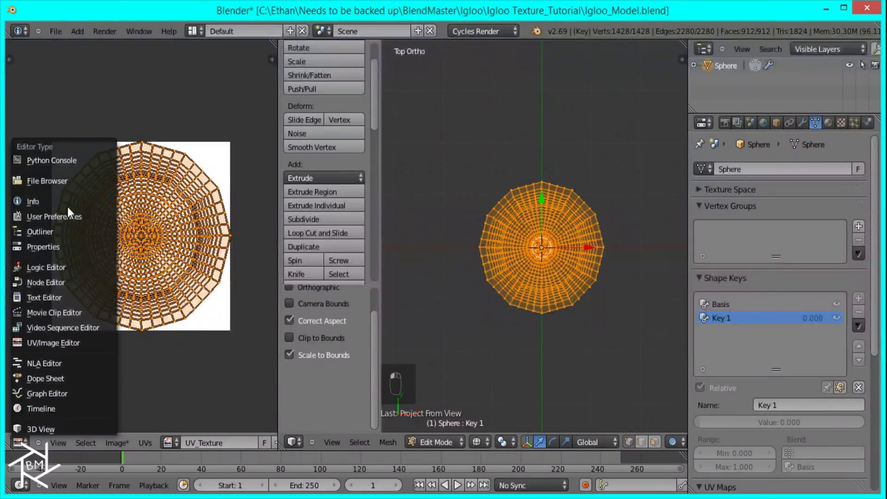
click(48, 282)
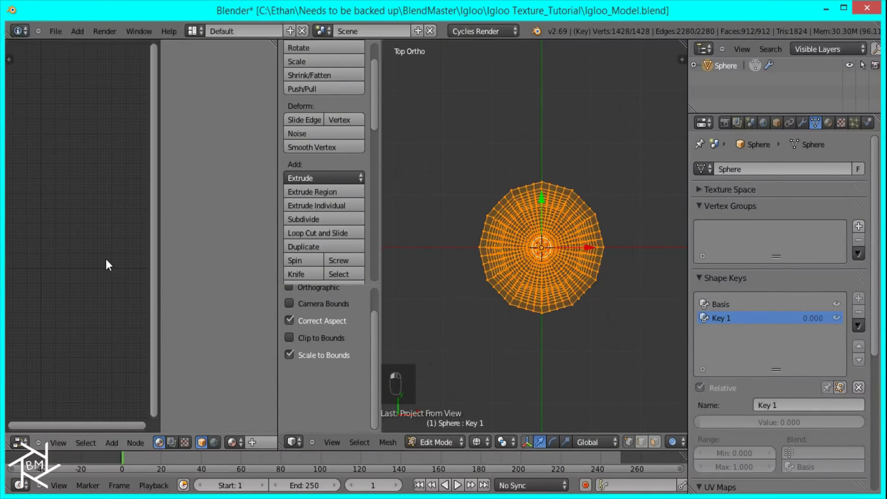
click(825, 123)
click(775, 234)
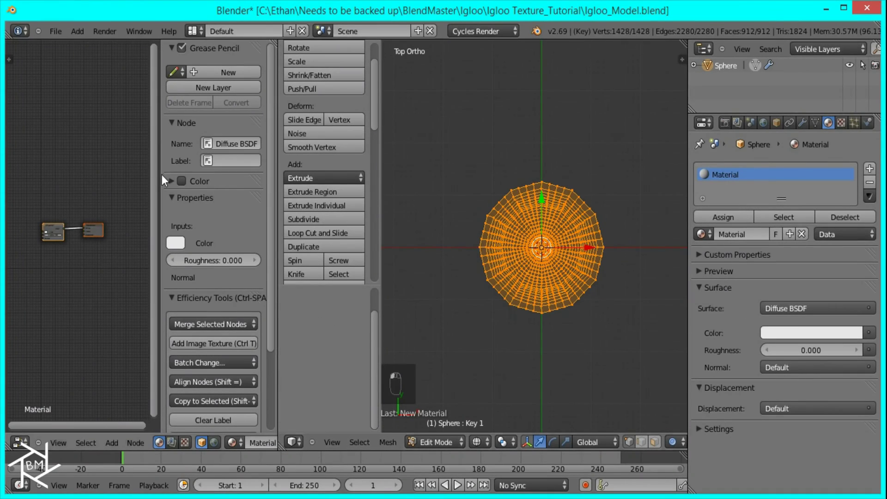
scroll(54, 270, up, 3)
middle_drag(53, 270, 116, 265)
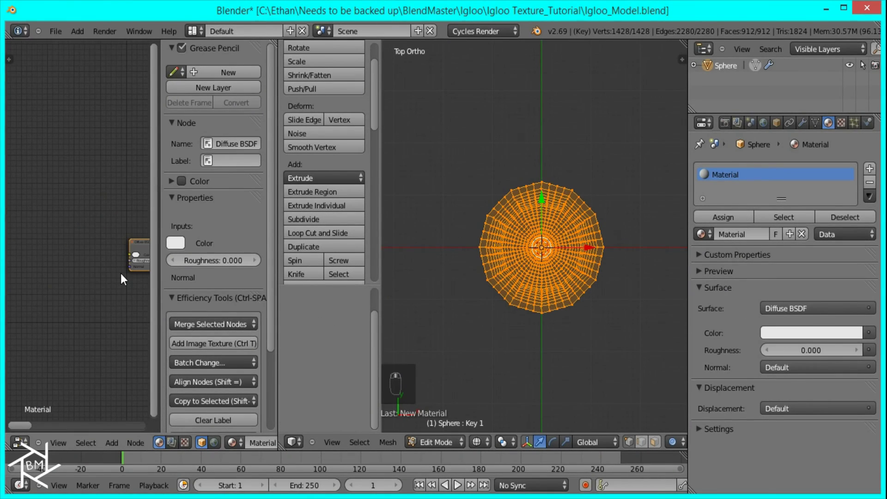
key(n)
scroll(121, 270, up, 1)
Add Texture Coordinate and UV_Texture Image Texture nodes, linking UV→Vector and Color→Diffuse BSDF Color
key(shift+a)
mouse_move(106, 288)
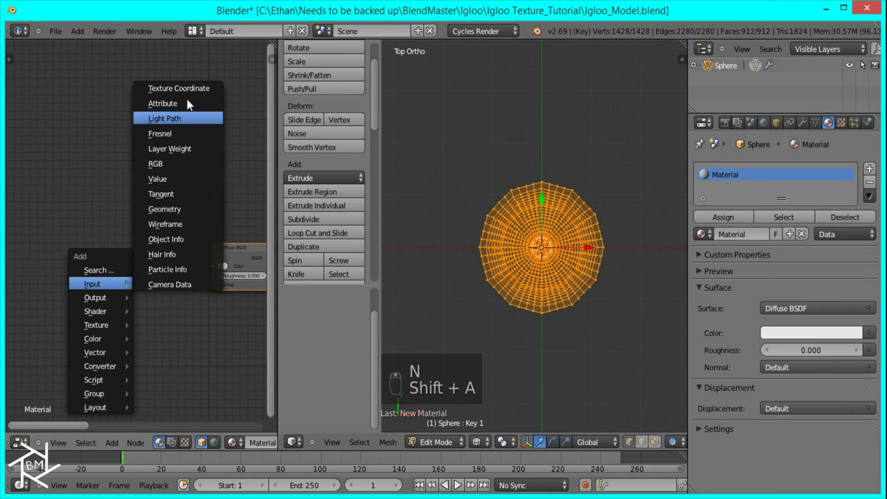
click(176, 88)
click(21, 236)
key(shift+a)
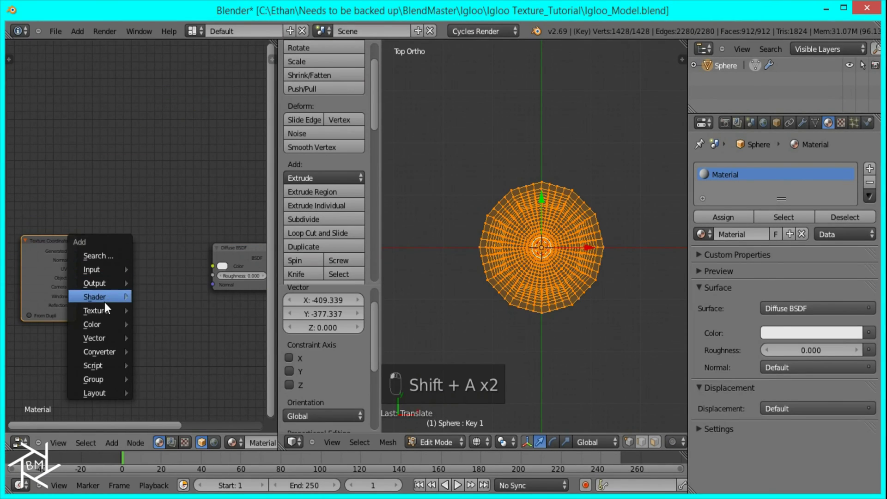
mouse_move(104, 310)
click(183, 309)
click(134, 241)
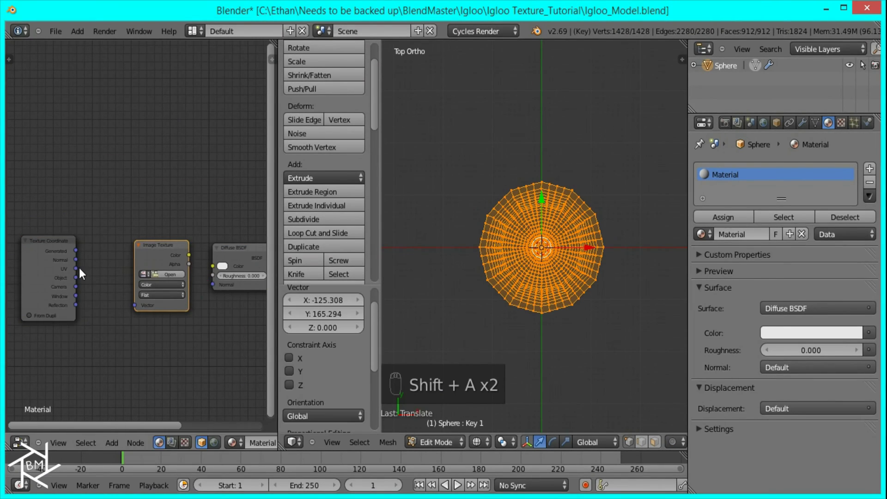
drag(76, 269, 135, 306)
click(144, 274)
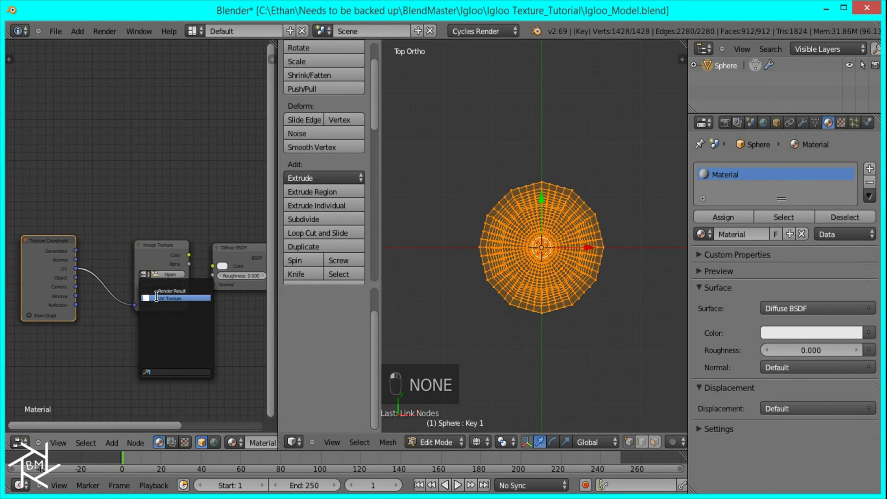
click(171, 298)
drag(189, 255, 213, 266)
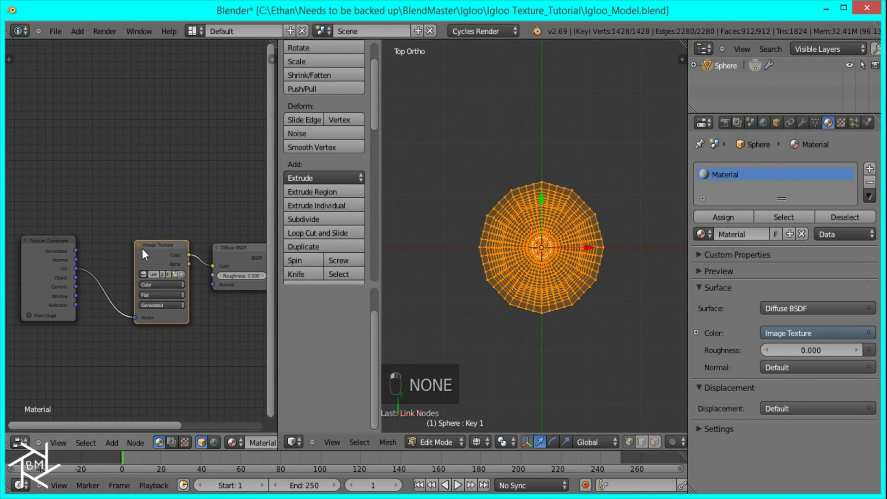
key(g)
click(165, 245)
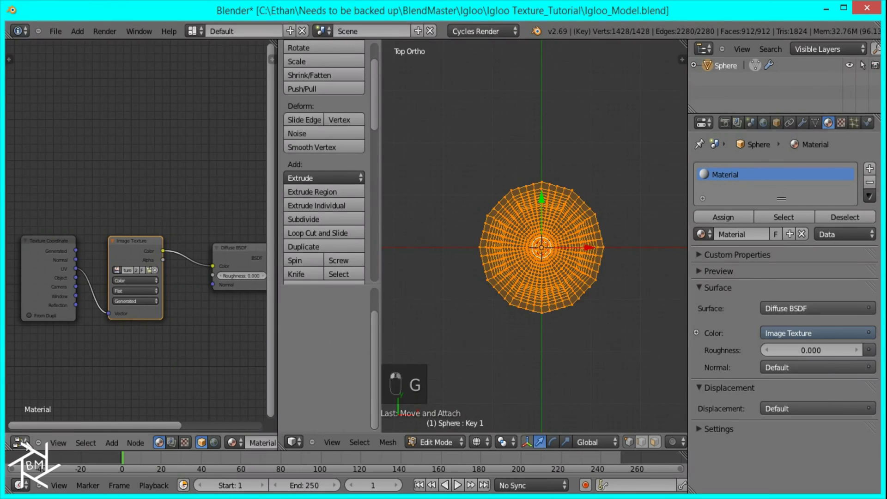
click(18, 443)
Return the left panel to the image editor and set its mode to Paint
click(61, 345)
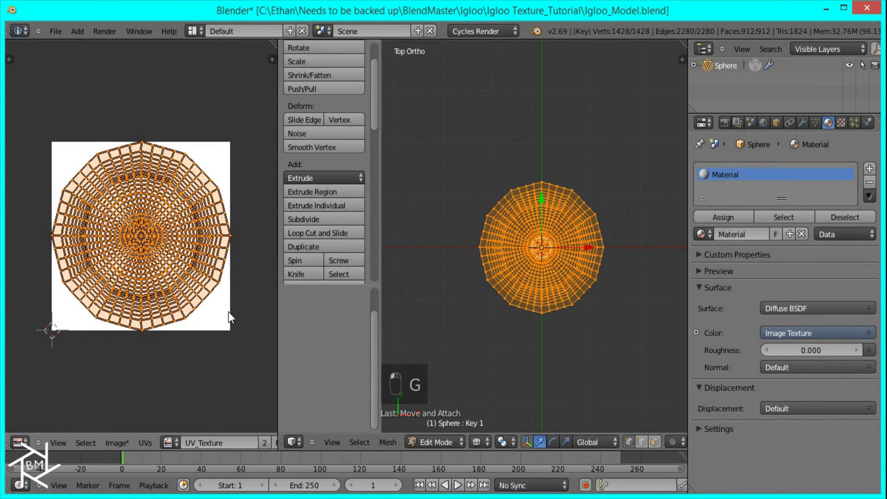
ctrl+scroll(233, 441, down, 5)
click(231, 441)
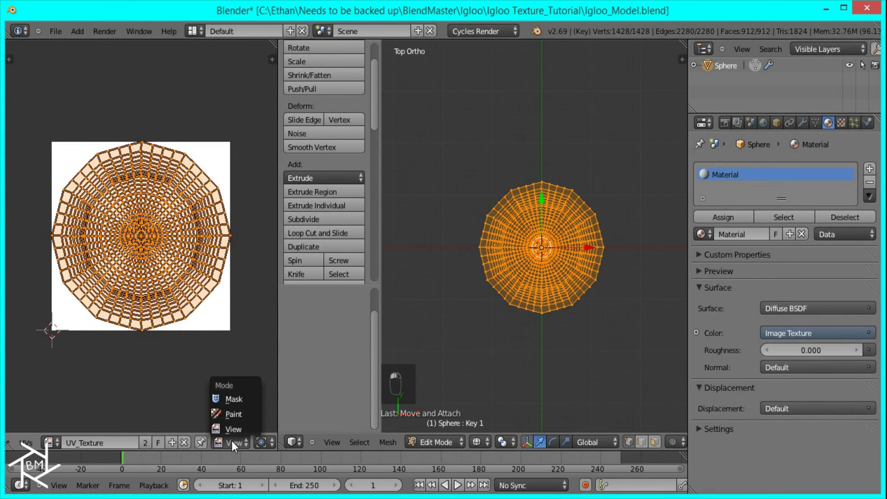
click(233, 413)
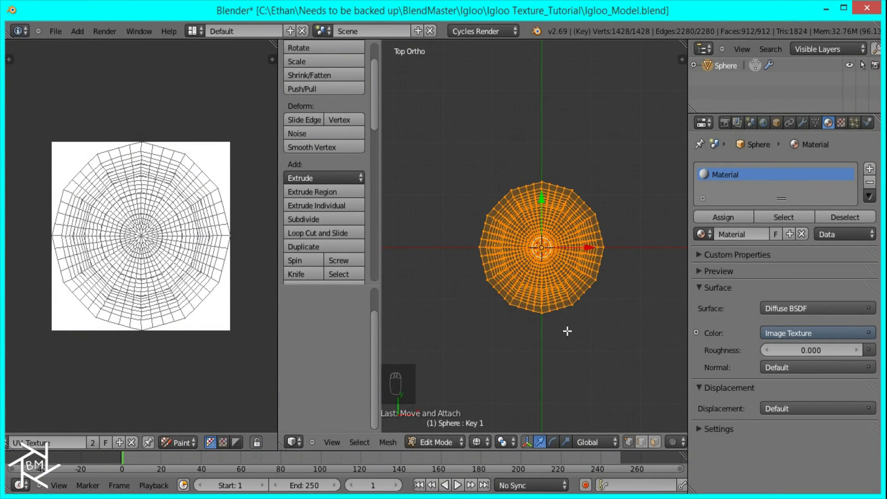
In Object Mode remove the dome's shape keys, view from the front, and re-enter Edit Mode
key(Tab)
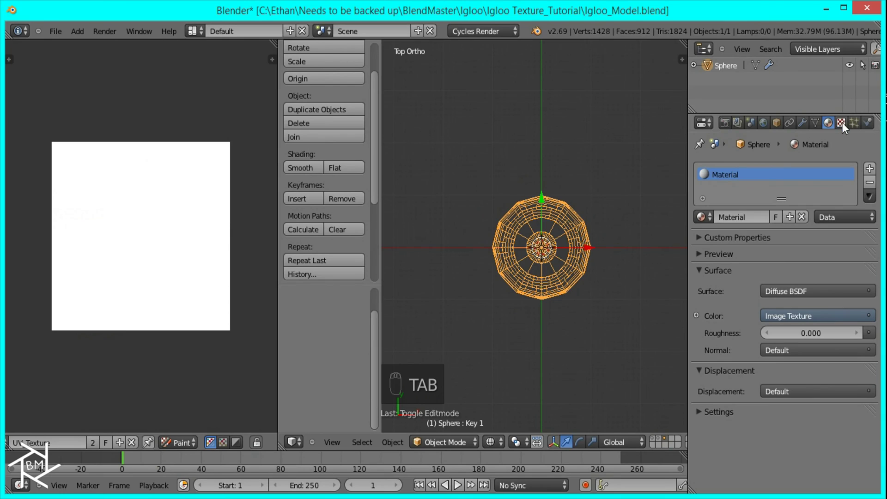
click(815, 122)
click(860, 311)
click(861, 311)
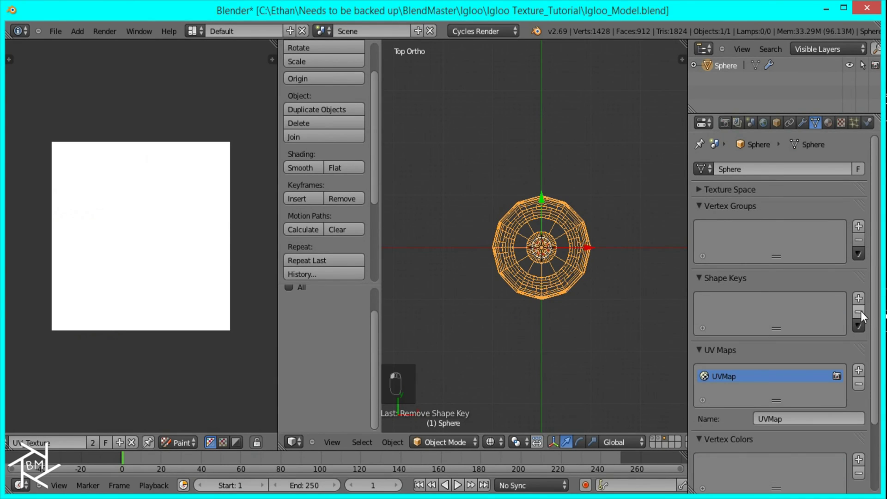
key(KP_1)
scroll(587, 284, up, 3)
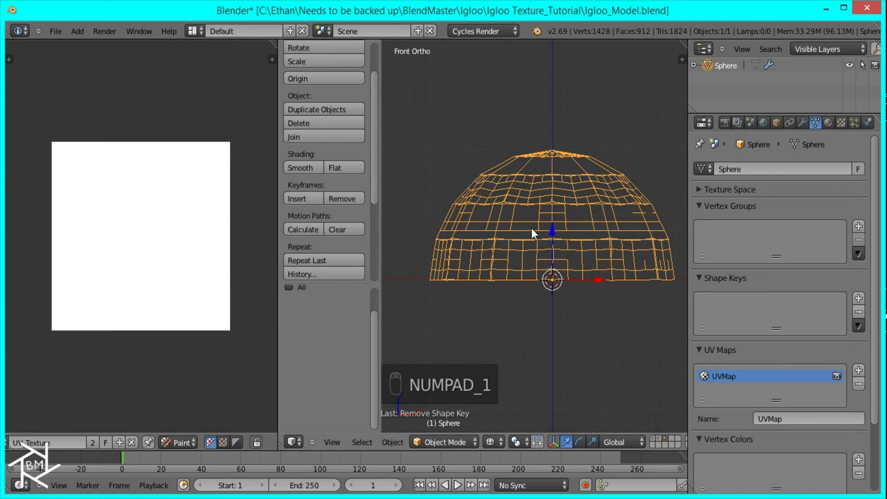
key(Tab)
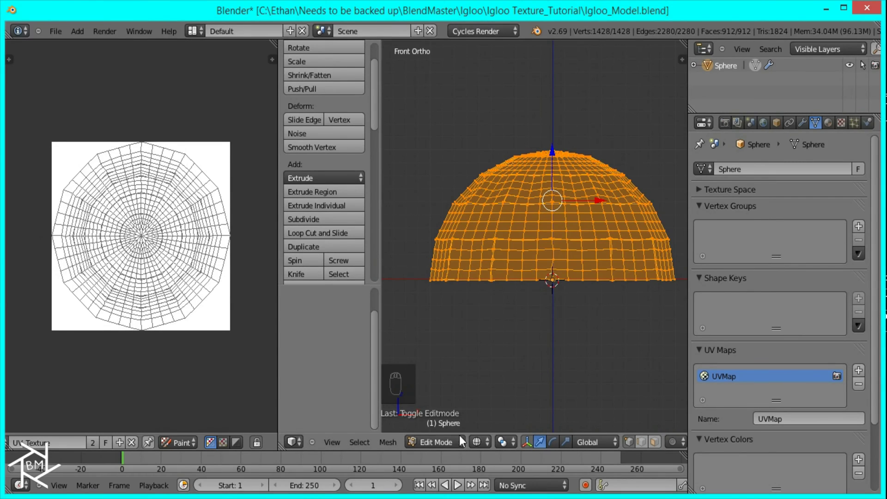
click(440, 443)
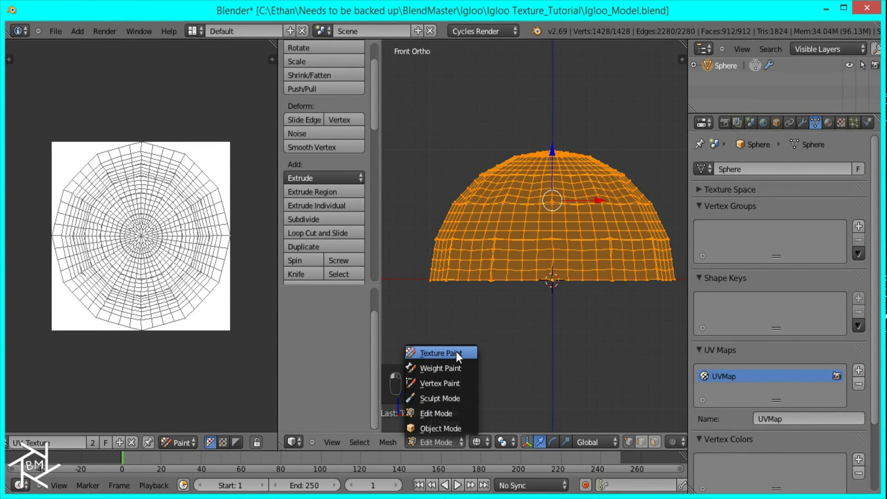
Enter Texture Paint mode with a black brush colour and a brush radius of 200
click(443, 353)
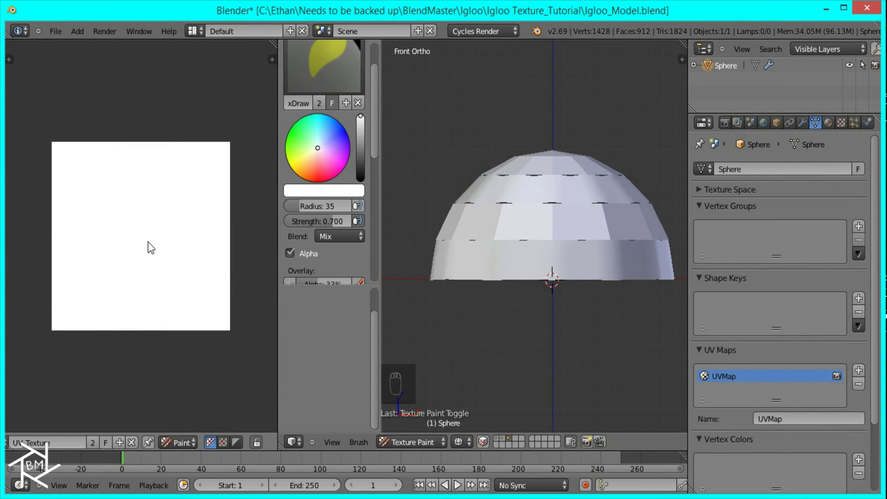
mouse_move(358, 136)
mouse_down()
mouse_move(361, 221)
mouse_move(317, 226)
mouse_up()
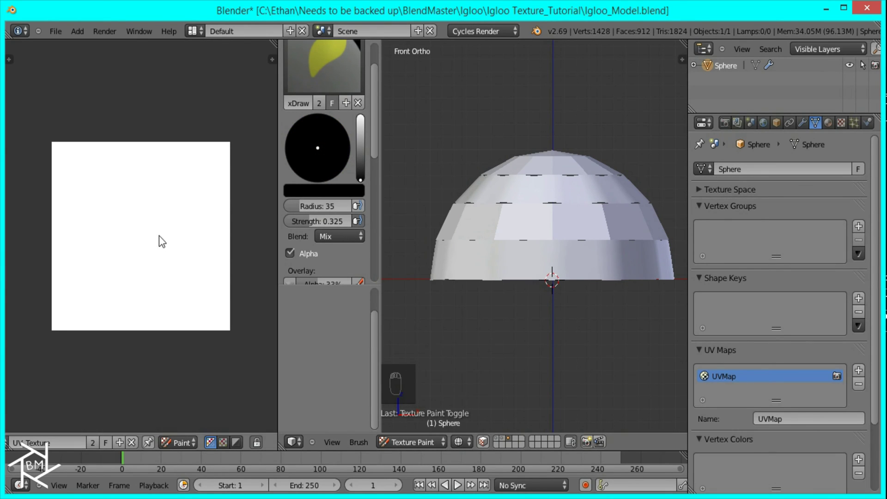
click(311, 204)
text(200)
key(Return)
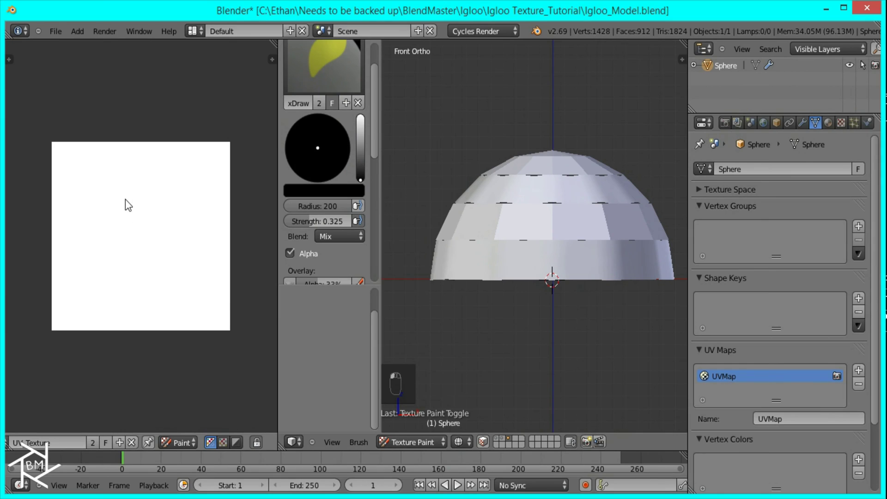
Paint dabs and hooked strokes across the UV texture, leaving grey marks
click(54, 173)
click(53, 195)
click(84, 199)
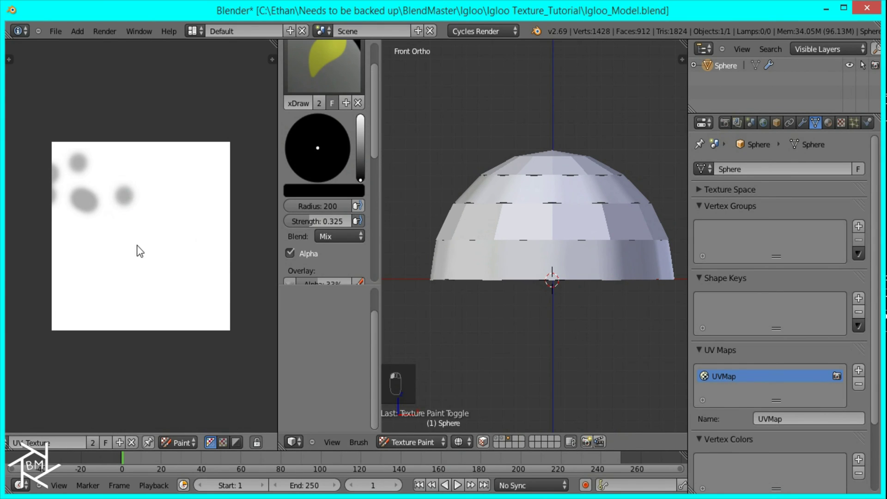
scroll(138, 249, down, 3)
scroll(134, 251, up, 4)
middle_drag(143, 252, 193, 251)
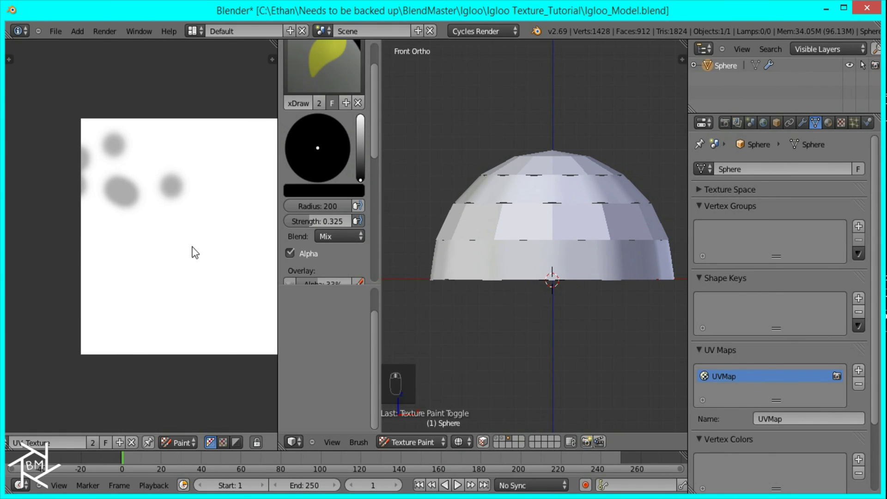
click(139, 207)
drag(111, 261, 118, 300)
mouse_move(120, 163)
mouse_down()
mouse_move(241, 166)
mouse_move(208, 229)
mouse_move(150, 293)
mouse_move(182, 291)
mouse_up()
middle_drag(245, 286, 177, 293)
drag(161, 318, 203, 318)
mouse_move(270, 279)
mouse_down()
mouse_move(199, 174)
mouse_move(174, 214)
mouse_move(152, 310)
mouse_move(16, 259)
mouse_up()
Raise the brush strength to 1.000 and paint black stripes until the texture is covered
drag(312, 222, 351, 221)
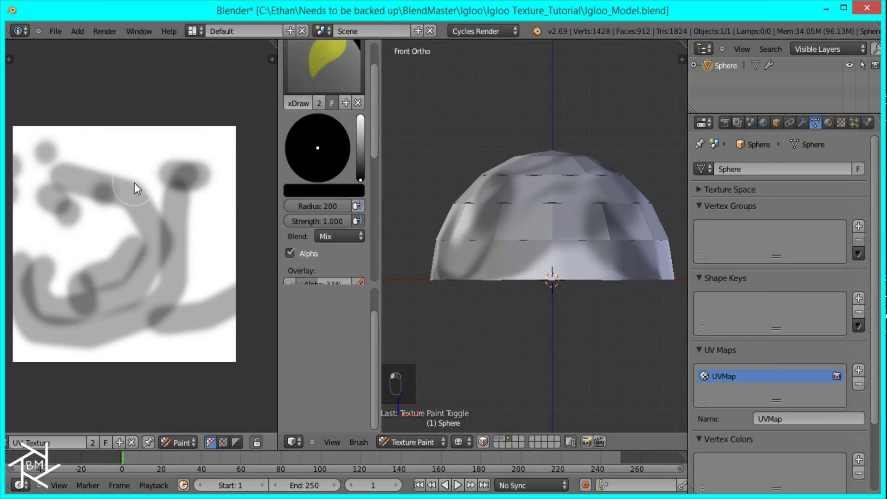
scroll(135, 183, down, 3)
drag(80, 201, 91, 183)
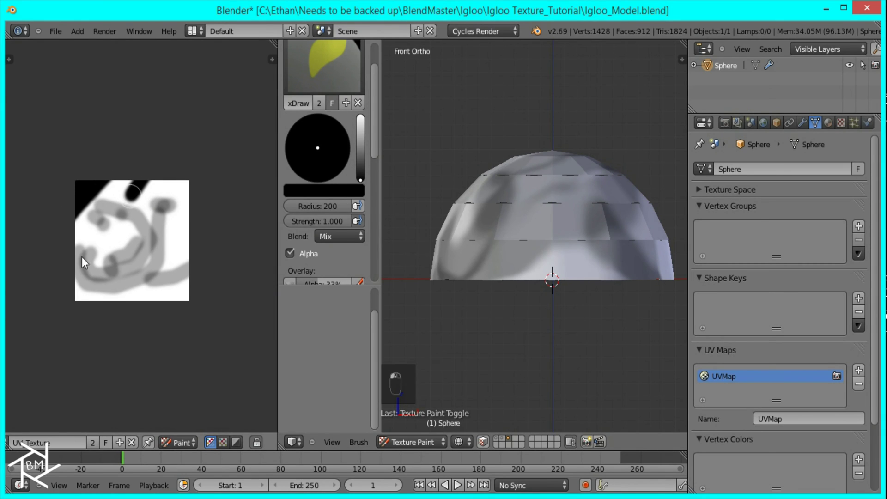
drag(82, 257, 141, 182)
scroll(111, 215, up, 4)
mouse_move(107, 214)
mouse_down()
mouse_move(81, 187)
mouse_move(10, 231)
mouse_up()
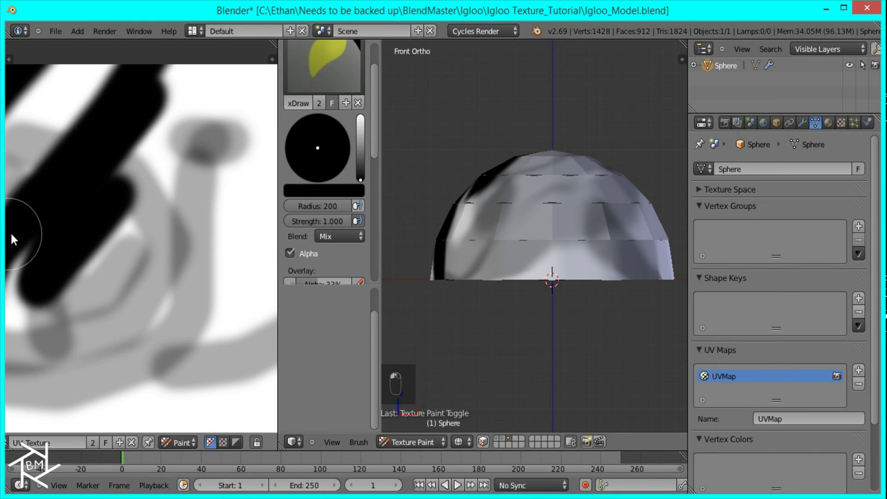
scroll(61, 216, down, 4)
mouse_move(134, 154)
mouse_down()
mouse_move(75, 215)
mouse_move(144, 169)
mouse_move(82, 231)
mouse_move(174, 165)
mouse_move(142, 199)
mouse_move(195, 184)
mouse_up()
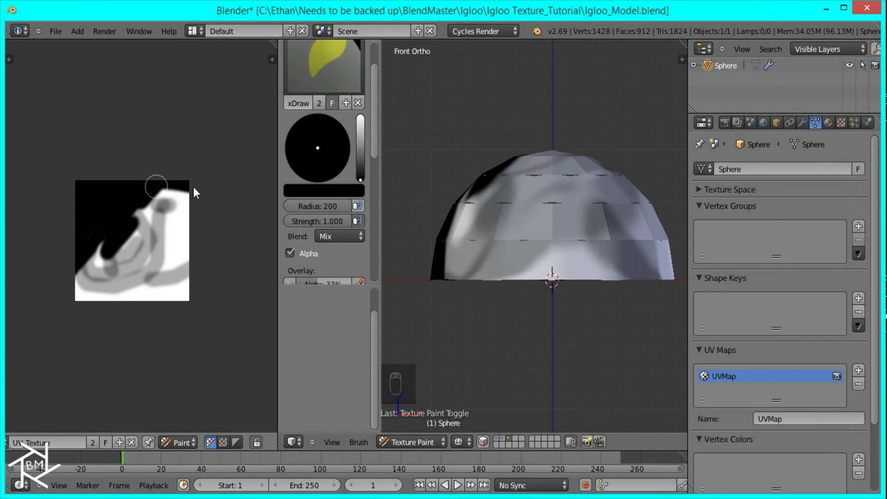
mouse_move(74, 247)
mouse_down()
mouse_move(234, 218)
mouse_move(132, 220)
mouse_move(185, 220)
mouse_move(118, 235)
mouse_move(190, 234)
mouse_move(63, 267)
mouse_move(123, 247)
mouse_move(98, 253)
mouse_move(200, 255)
mouse_move(63, 281)
mouse_move(218, 238)
mouse_move(167, 275)
mouse_move(204, 273)
mouse_move(164, 293)
mouse_move(203, 296)
mouse_move(74, 300)
mouse_move(92, 282)
mouse_move(83, 290)
mouse_move(174, 279)
mouse_move(147, 286)
mouse_move(110, 280)
mouse_up()
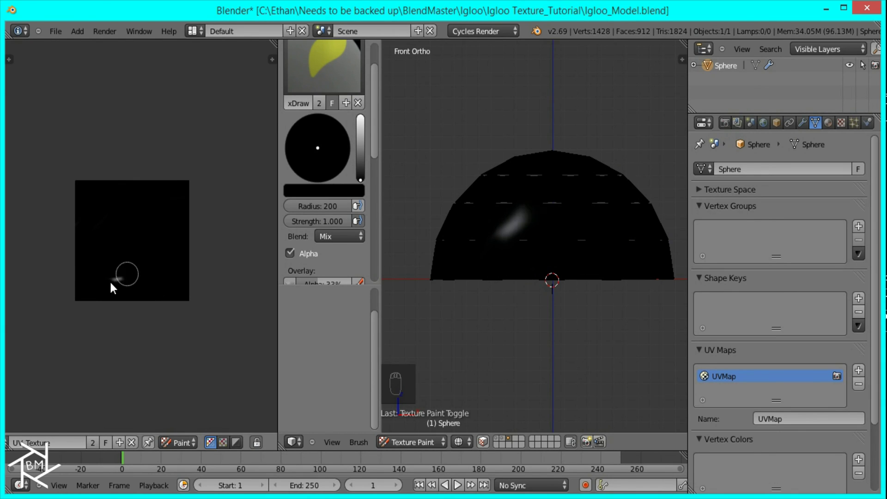
Use a white brush with radius 108 and strength 0.490 to paint streaks over the black image
drag(361, 135, 367, 84)
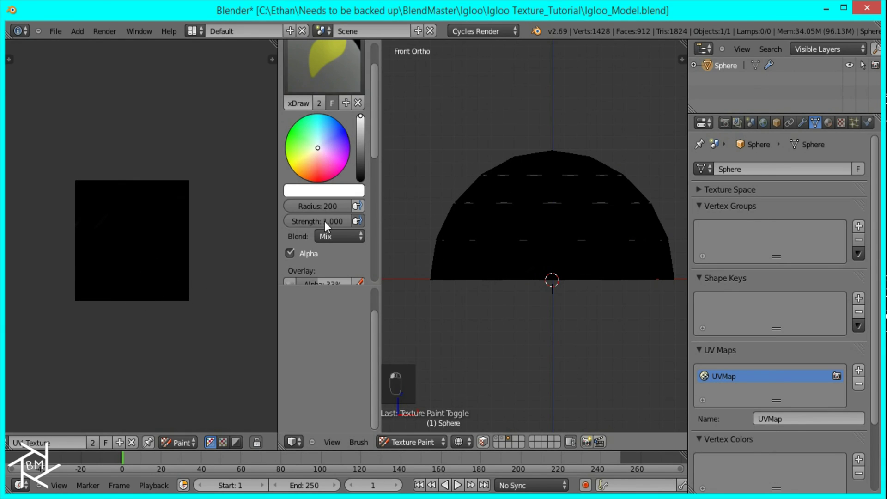
mouse_move(306, 208)
mouse_down()
mouse_move(324, 206)
mouse_move(299, 209)
mouse_move(331, 221)
mouse_move(296, 220)
mouse_up()
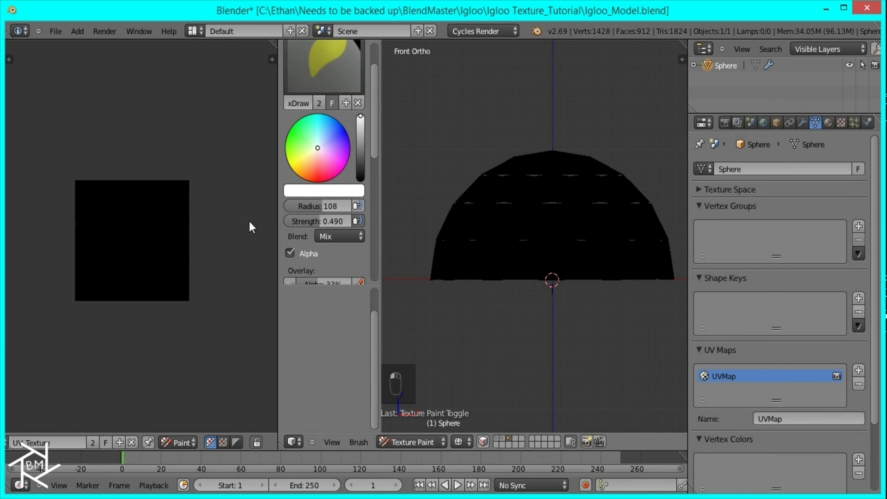
scroll(195, 211, up, 2)
scroll(95, 195, down, 3)
scroll(101, 204, up, 3)
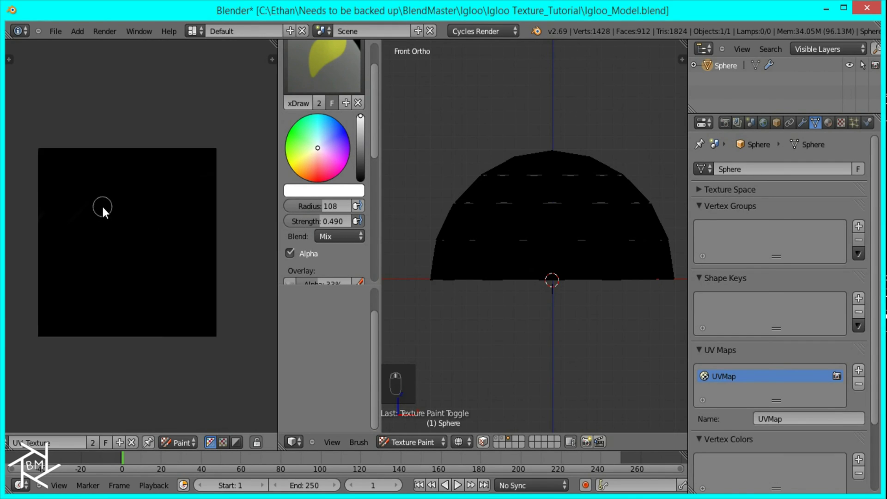
scroll(102, 203, down, 4)
mouse_move(124, 199)
mouse_down()
mouse_move(86, 215)
mouse_move(160, 194)
mouse_move(169, 217)
mouse_move(87, 229)
mouse_move(123, 269)
mouse_move(108, 260)
mouse_move(165, 229)
mouse_move(106, 242)
mouse_move(174, 241)
mouse_move(172, 222)
mouse_move(177, 246)
mouse_move(157, 221)
mouse_move(140, 221)
mouse_move(115, 264)
mouse_move(160, 246)
mouse_move(162, 221)
mouse_move(152, 212)
mouse_move(166, 228)
mouse_move(130, 231)
mouse_move(156, 226)
mouse_move(150, 213)
mouse_move(132, 211)
mouse_move(197, 241)
mouse_move(144, 275)
mouse_move(96, 282)
mouse_move(273, 261)
mouse_move(134, 238)
mouse_move(139, 263)
mouse_move(119, 279)
mouse_move(156, 239)
mouse_move(156, 223)
mouse_move(196, 217)
mouse_move(201, 249)
mouse_move(173, 234)
mouse_move(166, 212)
mouse_move(160, 224)
mouse_move(154, 217)
mouse_move(169, 231)
mouse_move(159, 251)
mouse_move(168, 262)
mouse_move(152, 261)
mouse_move(150, 274)
mouse_move(116, 270)
mouse_move(129, 264)
mouse_move(113, 254)
mouse_move(88, 256)
mouse_move(107, 257)
mouse_move(96, 268)
mouse_move(112, 247)
mouse_move(116, 203)
mouse_move(108, 230)
mouse_move(120, 228)
mouse_move(123, 214)
mouse_move(100, 257)
mouse_move(116, 216)
mouse_move(146, 242)
mouse_move(117, 206)
mouse_move(104, 247)
mouse_move(157, 213)
mouse_move(156, 239)
mouse_move(170, 237)
mouse_move(103, 225)
mouse_up()
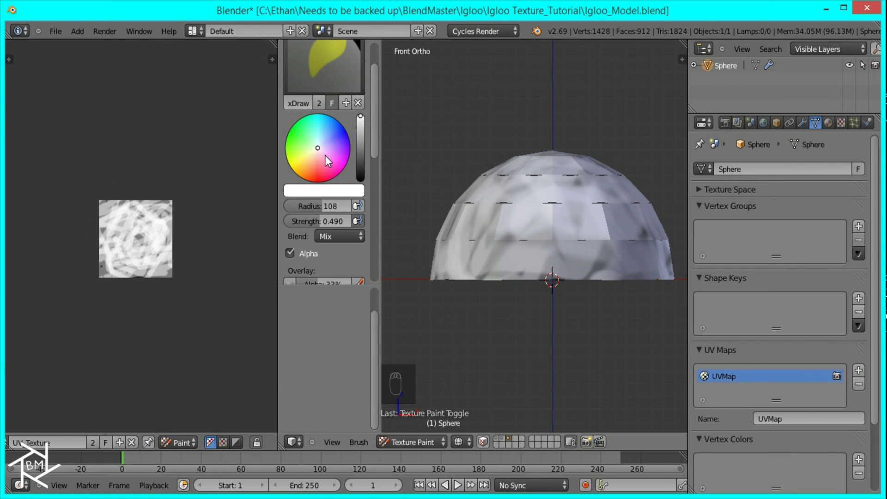
Pick blue with brush radius 4 and paint a smiley face on the igloo from the camera view
scroll(325, 155, up, 3)
drag(316, 182, 341, 173)
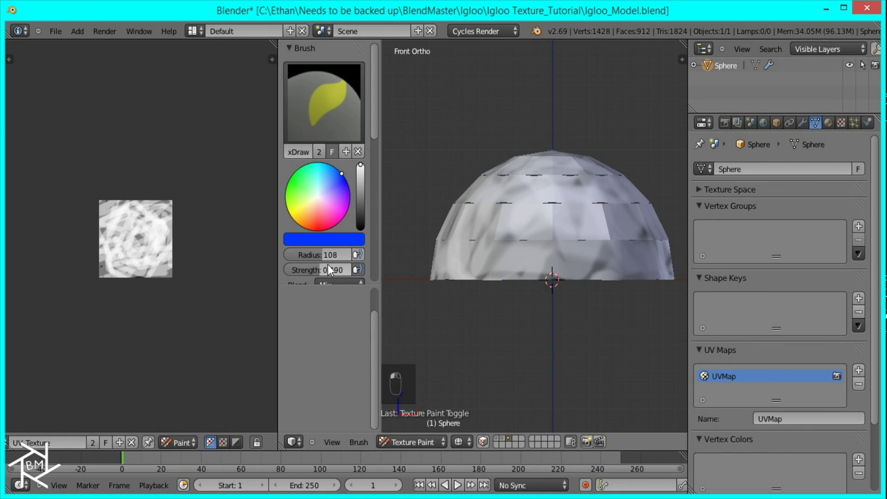
click(301, 255)
text(4)
key(Return)
scroll(555, 259, up, 2)
key(KP_0)
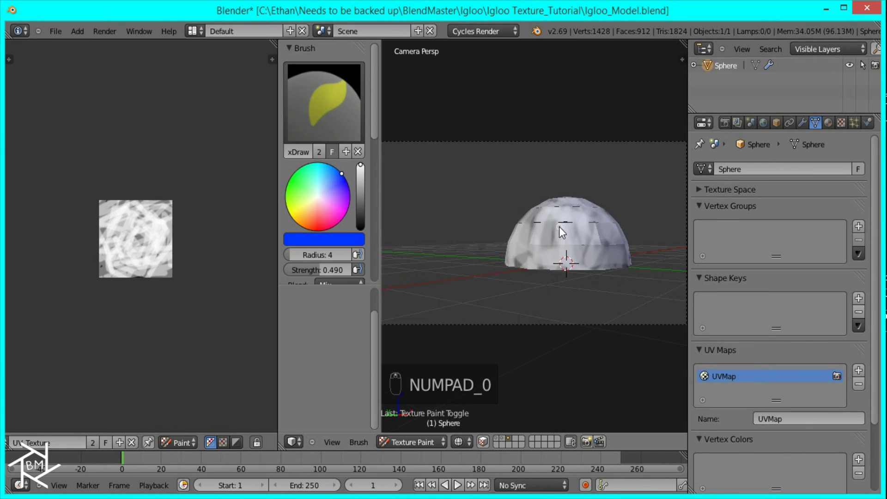
scroll(552, 240, up, 5)
scroll(568, 241, down, 3)
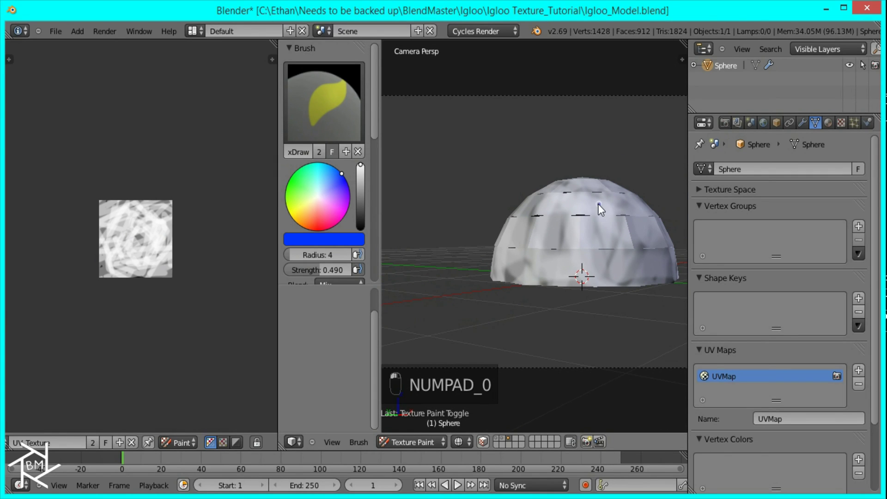
mouse_move(561, 211)
mouse_down()
mouse_move(605, 270)
mouse_move(621, 235)
mouse_move(607, 204)
mouse_move(586, 210)
mouse_up()
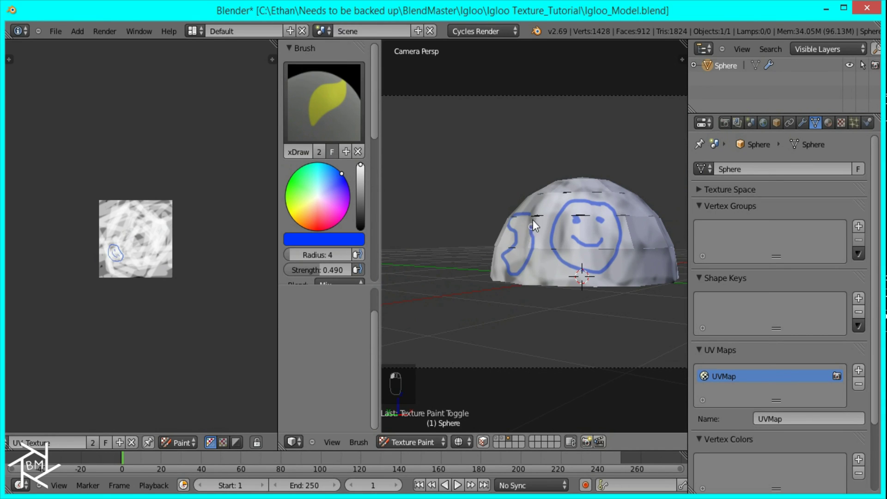
From a top-down view, paint a yellow-green loop and a bright green loop on the igloo top
mouse_move(533, 219)
middle_down()
mouse_move(561, 256)
mouse_move(562, 245)
middle_up()
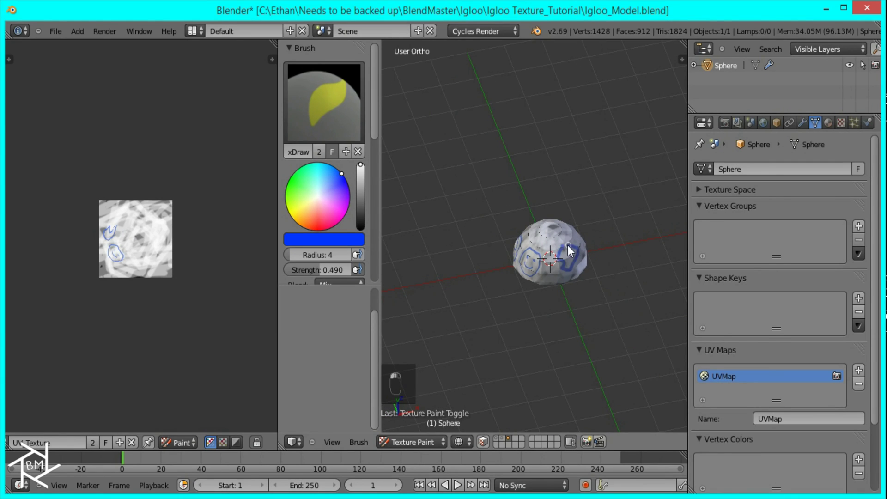
scroll(580, 253, up, 5)
drag(317, 197, 287, 206)
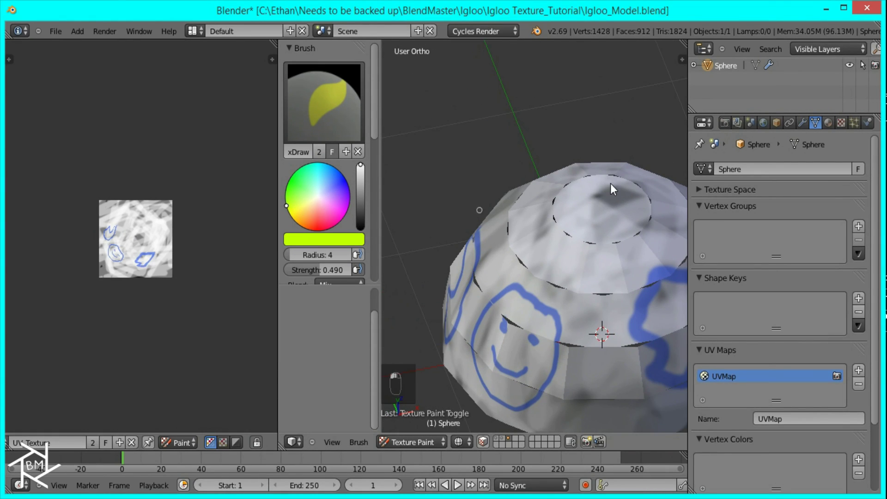
drag(592, 207, 603, 201)
drag(325, 190, 289, 180)
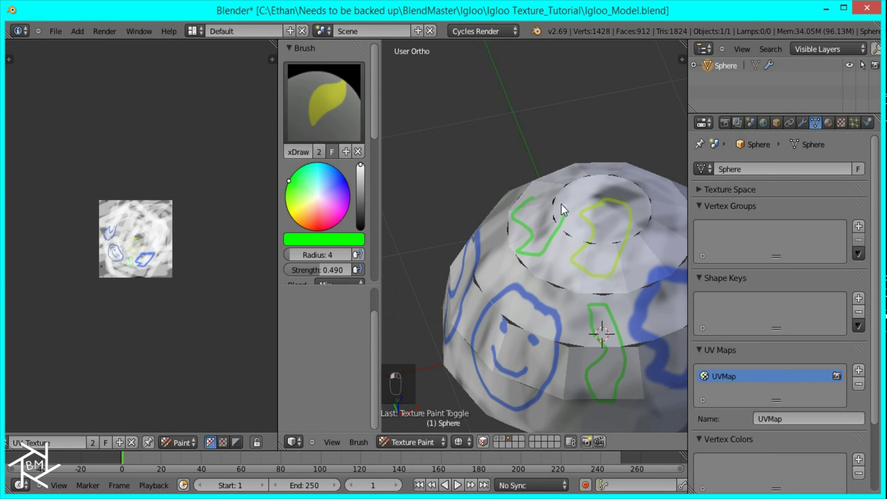
drag(560, 209, 524, 196)
Return to Object Mode with Texture viewport shading and merge the image editor into the 3D view
click(404, 444)
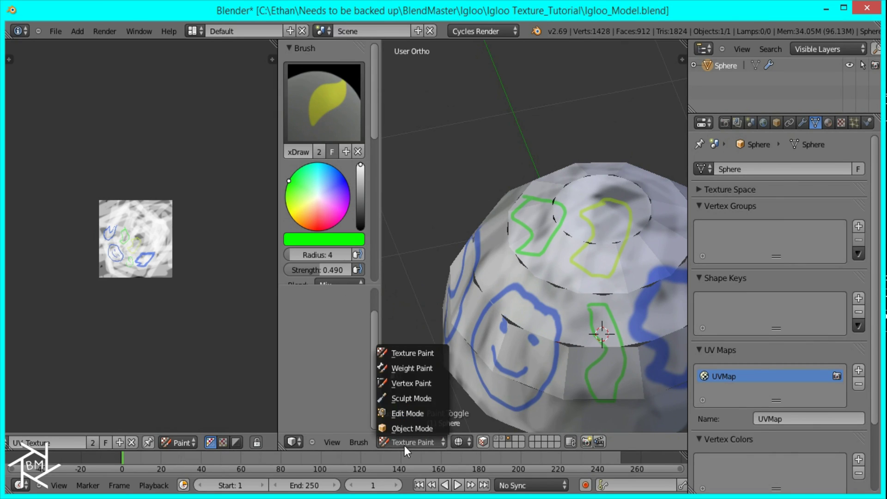
click(411, 430)
click(489, 442)
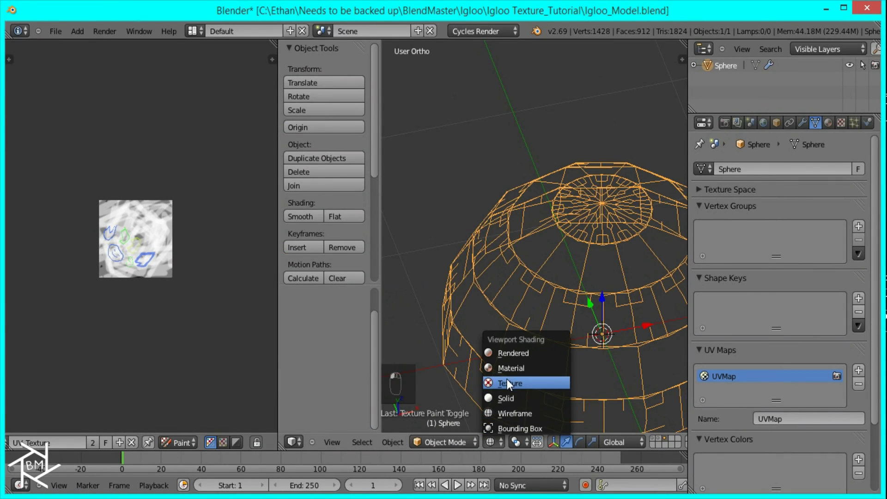
click(510, 385)
click(283, 44)
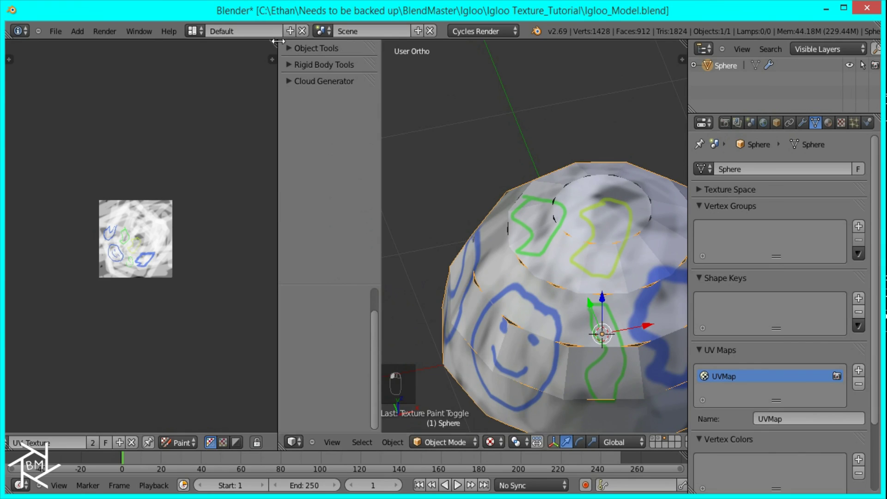
drag(277, 41, 98, 158)
scroll(412, 267, down, 5)
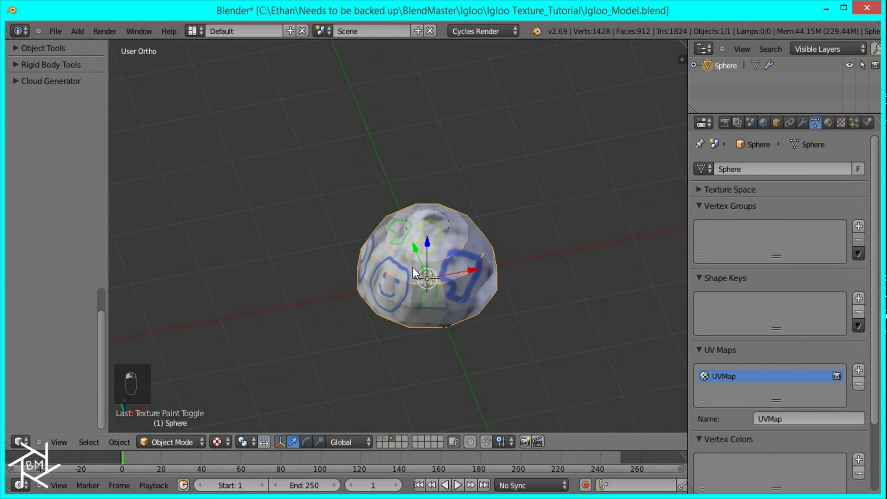
middle_drag(412, 267, 490, 273)
key(KP_0)
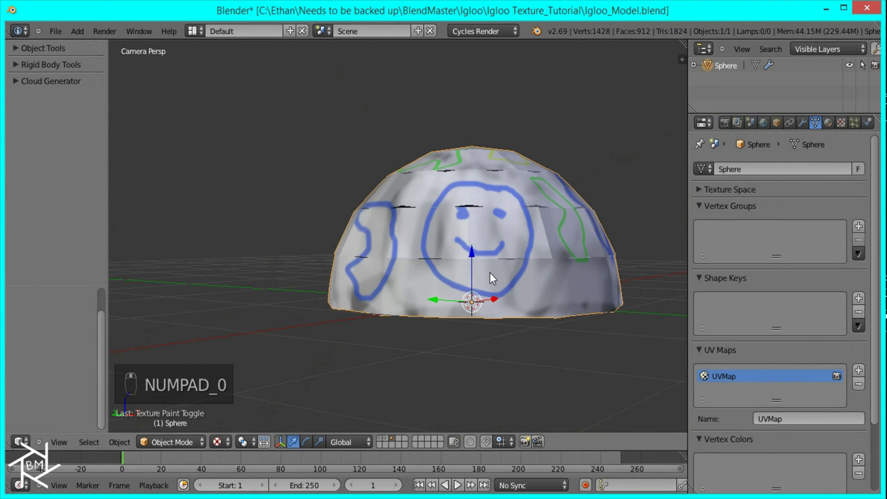
Enable viewport display for all three modifiers, including Split, and inspect the textured bricks
click(736, 190)
click(803, 122)
click(780, 217)
click(780, 243)
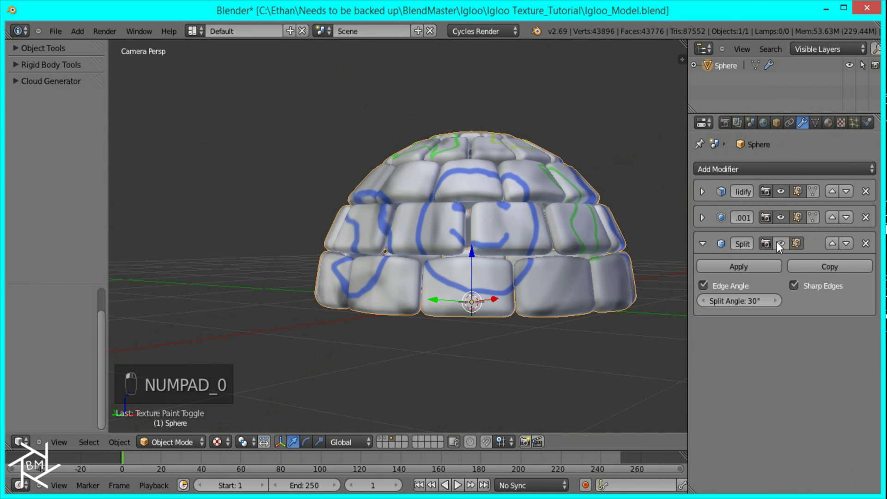
click(779, 244)
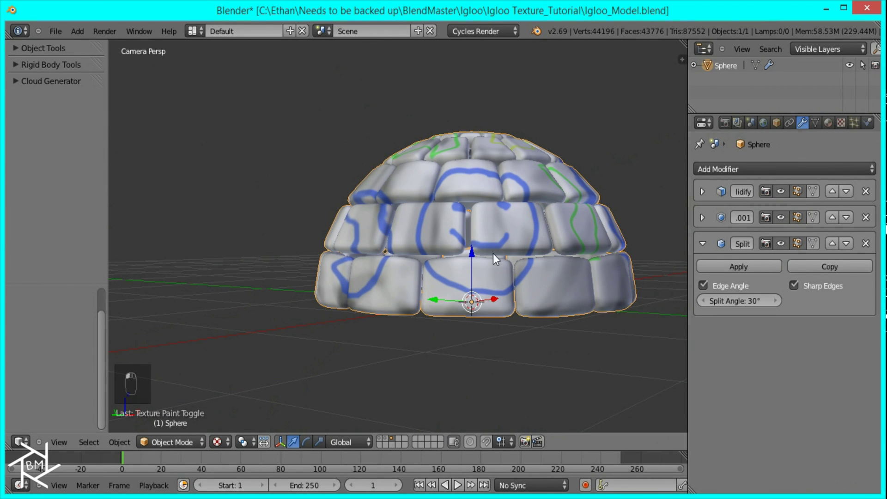
middle_drag(493, 254, 401, 290)
scroll(419, 268, up, 10)
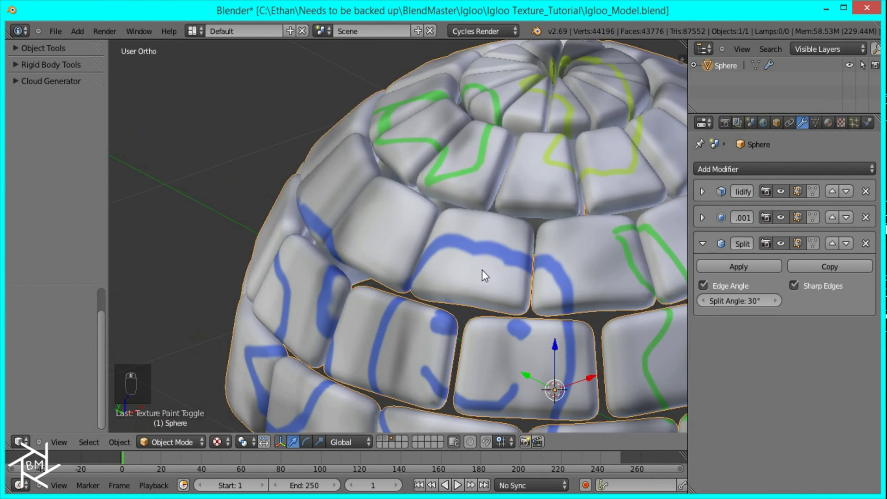
middle_drag(482, 270, 479, 436)
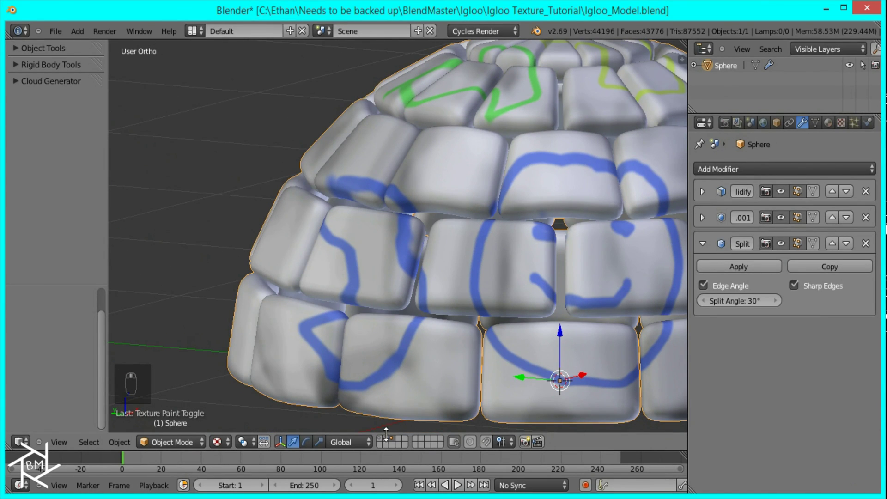
Move the igloo to layer 2, show that layer, and preview the camera view with rendered shading
key(m)
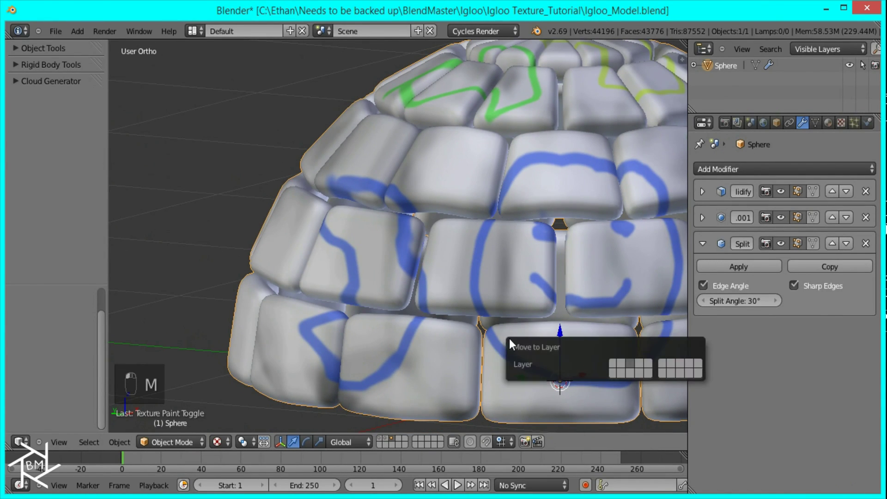
key(2)
click(386, 437)
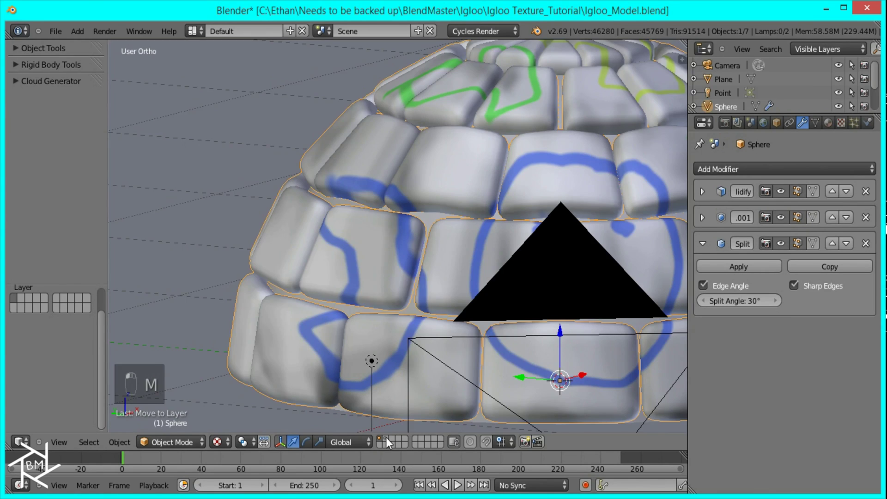
key(KP_0)
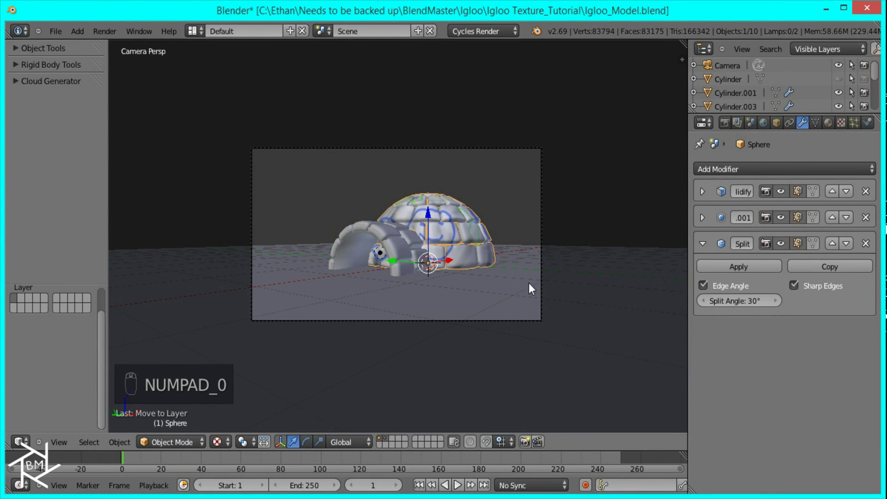
key(shift+z)
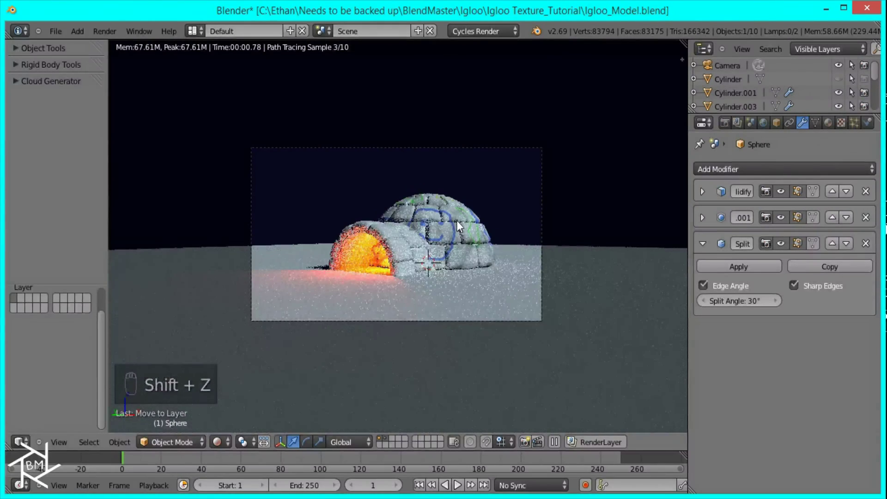